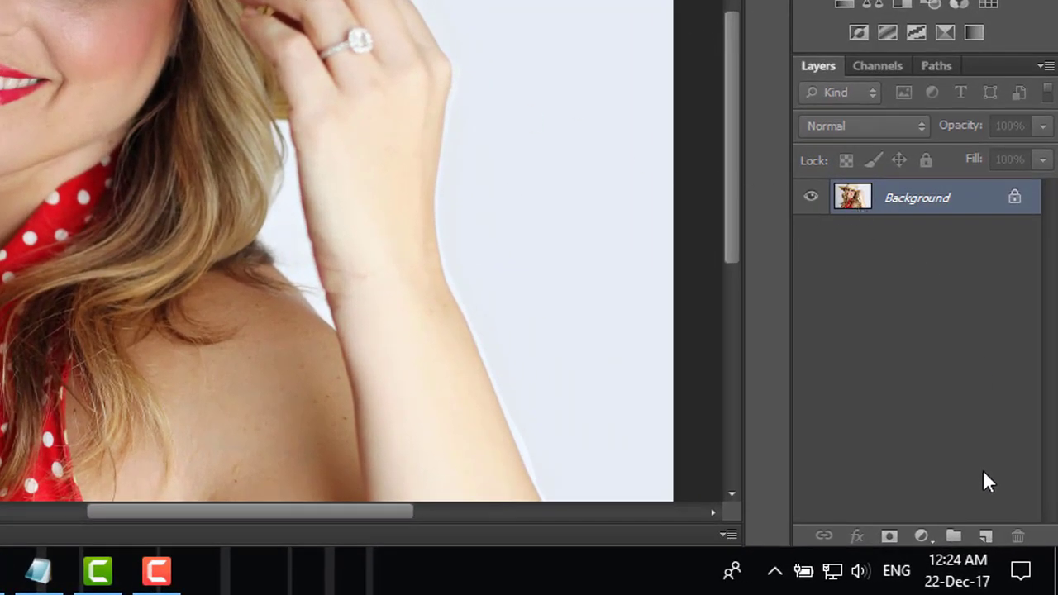
Step: Create a new empty layer and name it 'Hair Color'
left_click(984, 537)
type("Hair Color")
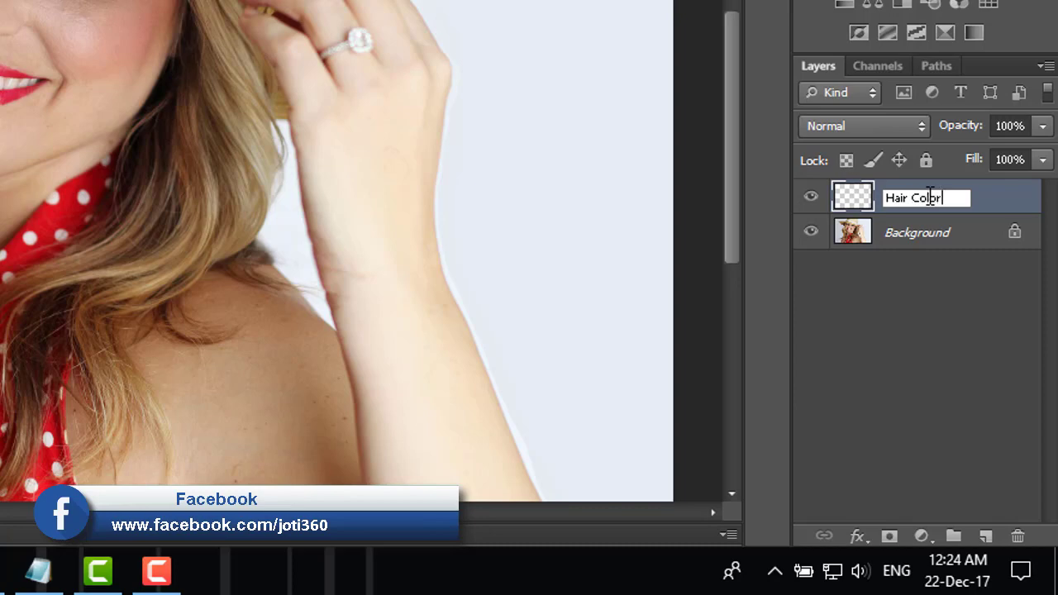
key("Return")
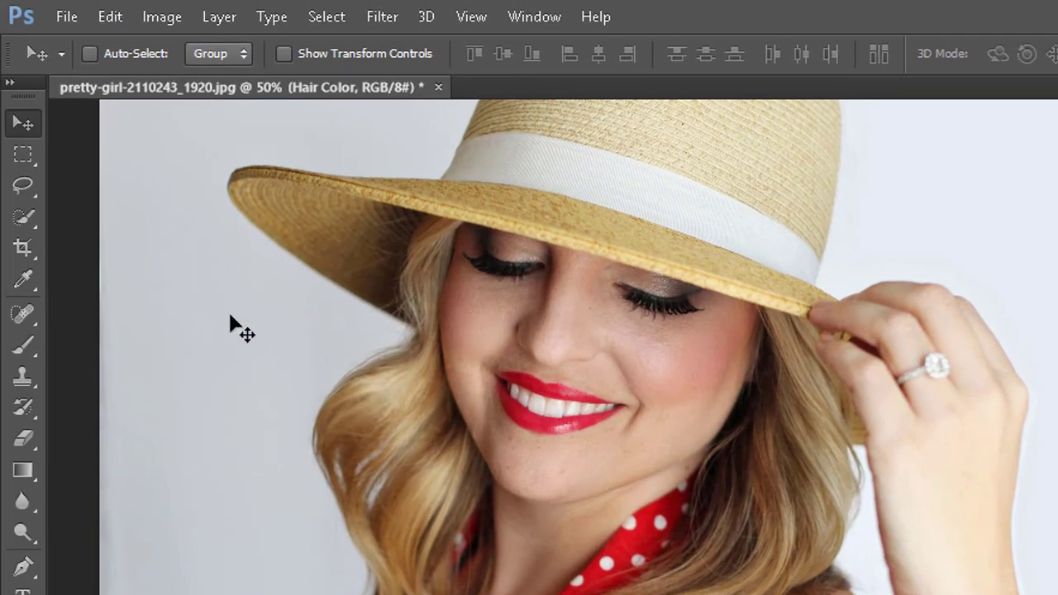
Step: Choose a soft round Brush and set its opacity to 100%
left_click(32, 339)
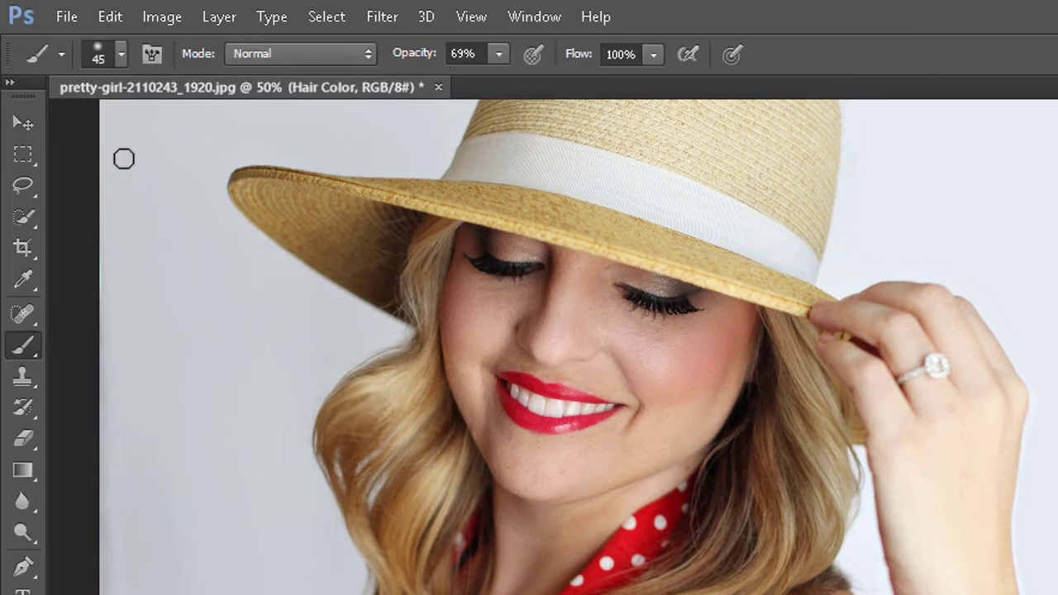
left_click(124, 56)
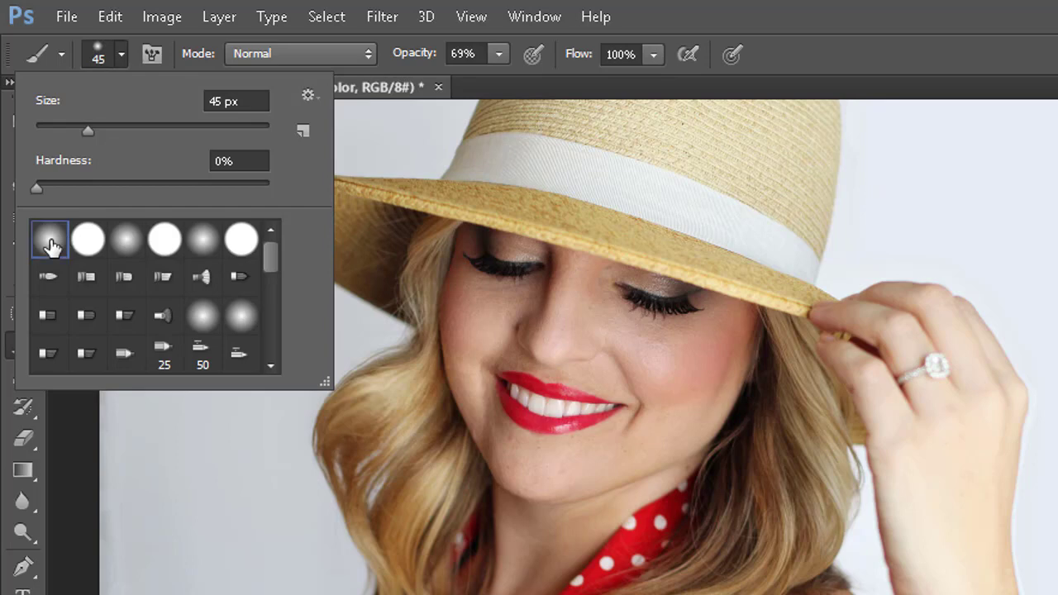
left_click(496, 56)
left_click_drag(499, 80, 560, 83)
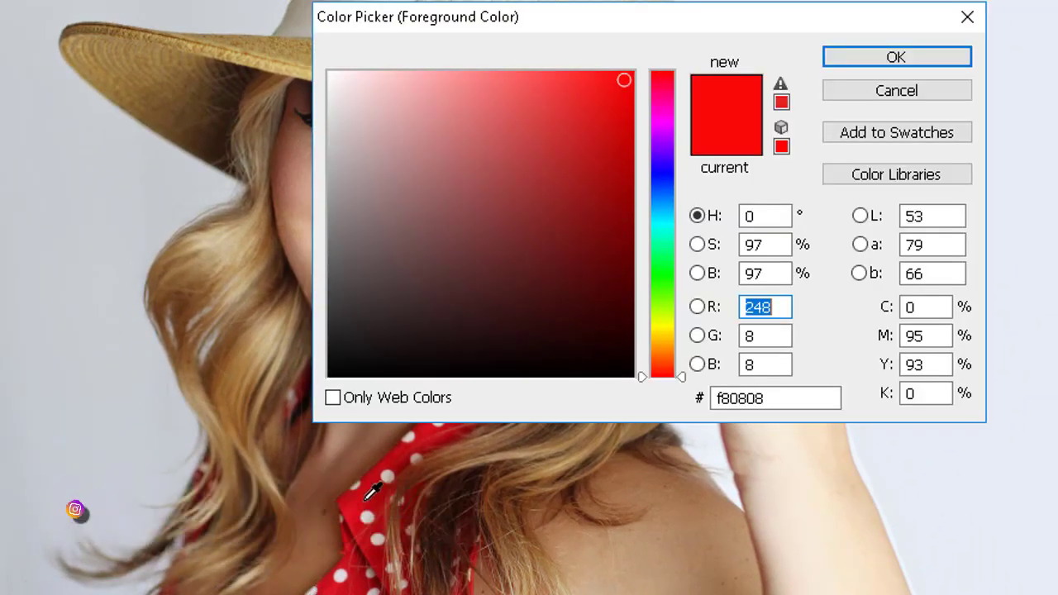
Step: Set the foreground colour to bright red ff0009
left_click(374, 486)
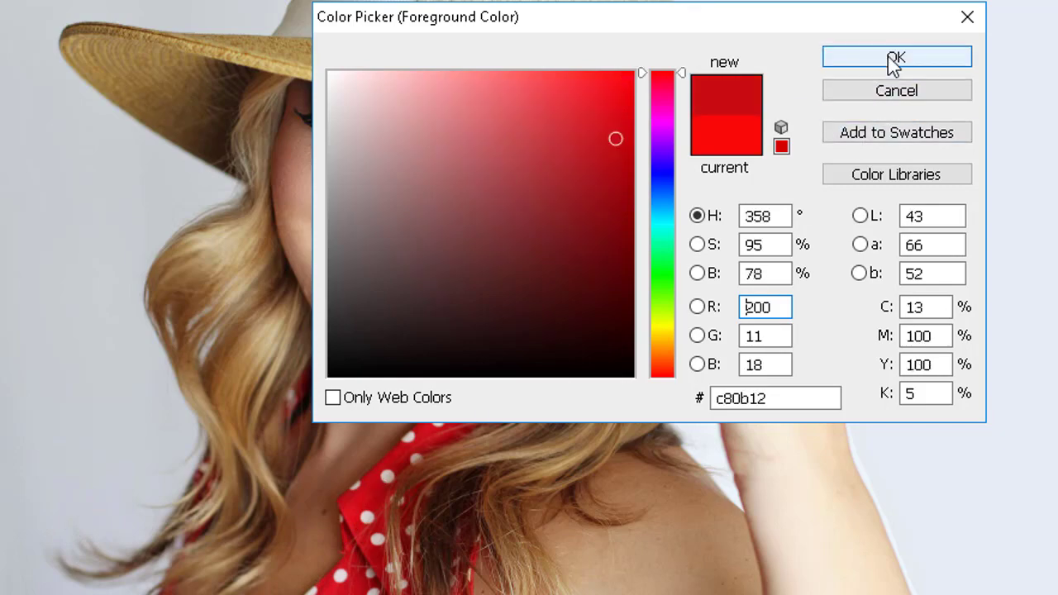
left_click(633, 73)
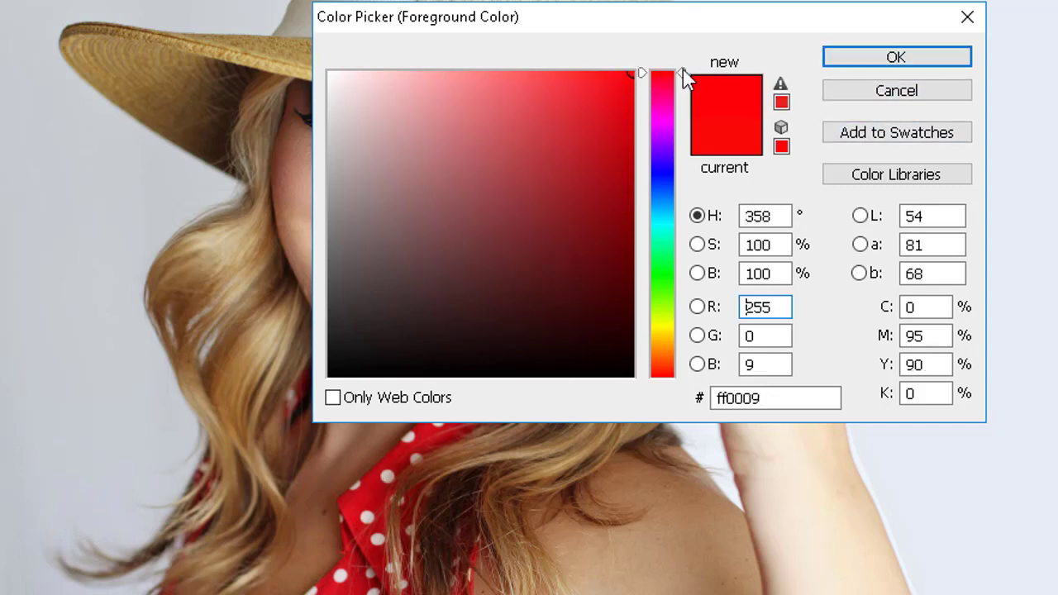
left_click(851, 63)
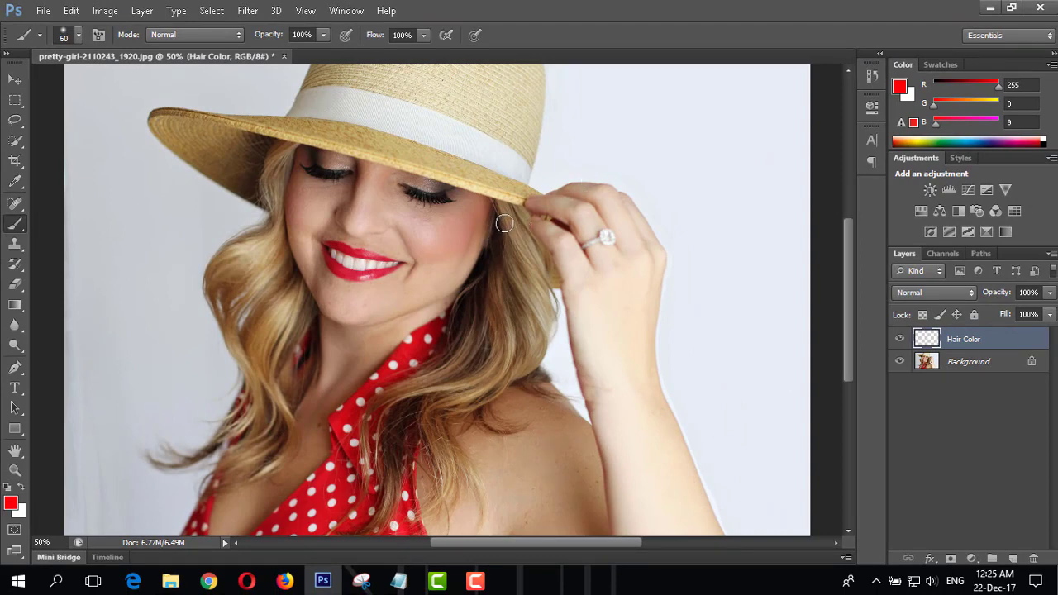
Step: Zoom to 200% on the hair by her hand and set the layer to Soft Light
key("ctrl+plus")
key("ctrl+plus")
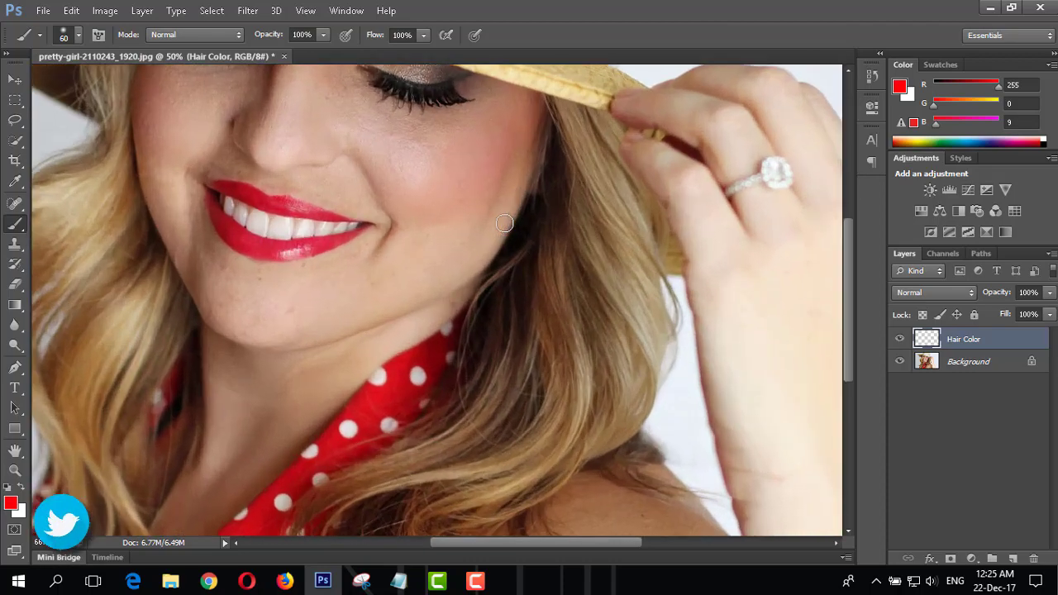
key("ctrl+plus")
mouse_move(471, 228)
left_mouse_down()
mouse_move(418, 213)
mouse_move(149, 290)
left_mouse_up()
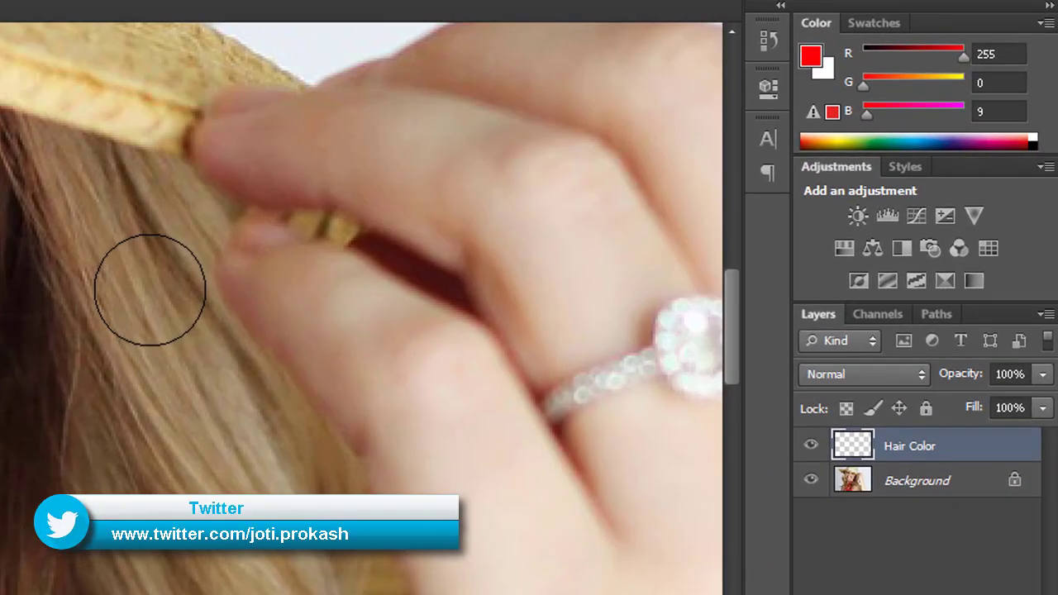
left_click(840, 377)
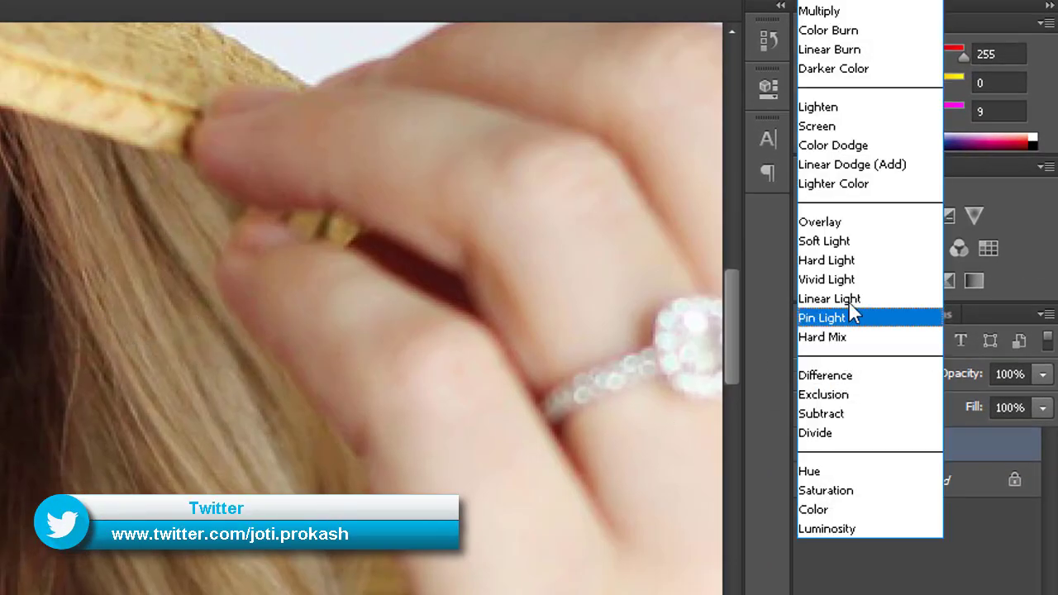
left_click(856, 246)
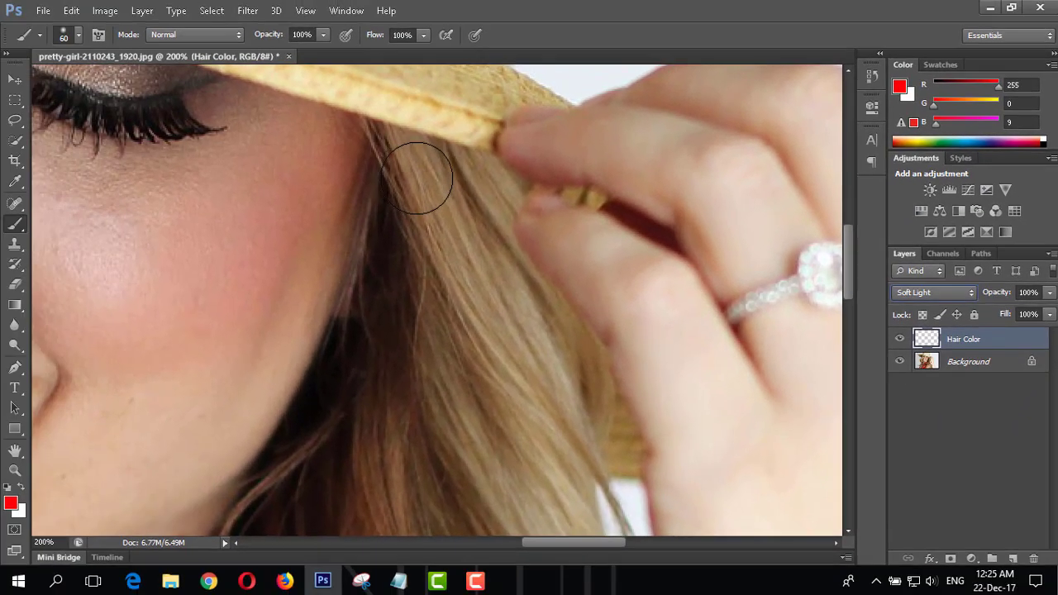
Step: Paint red down the hair strands beside her hand, covering the left and middle strands
left_click_drag(421, 177, 444, 293)
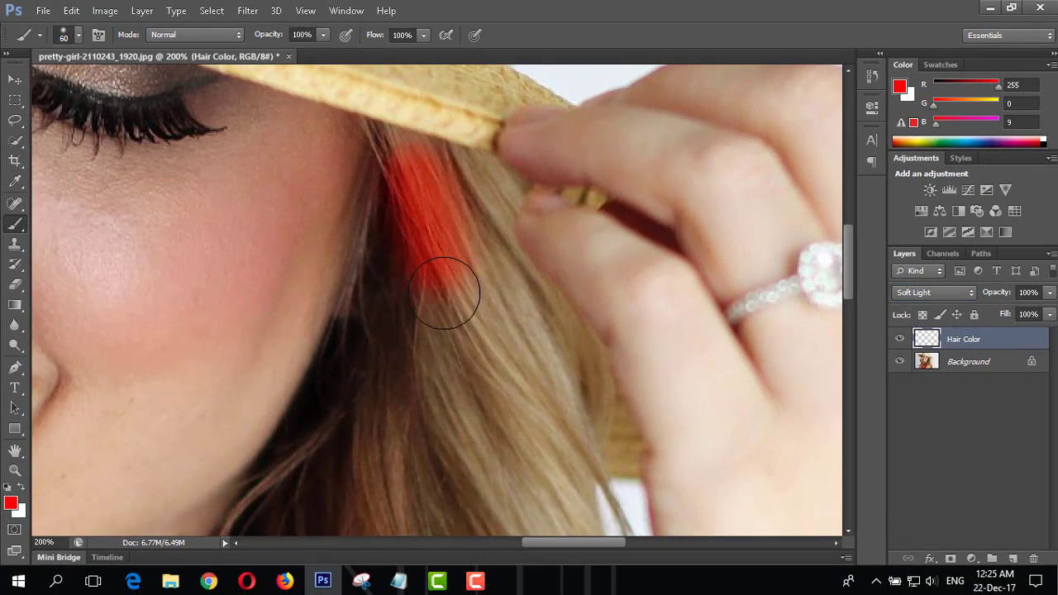
mouse_move(481, 248)
left_mouse_down()
mouse_move(574, 405)
mouse_move(515, 389)
mouse_move(433, 394)
left_mouse_up()
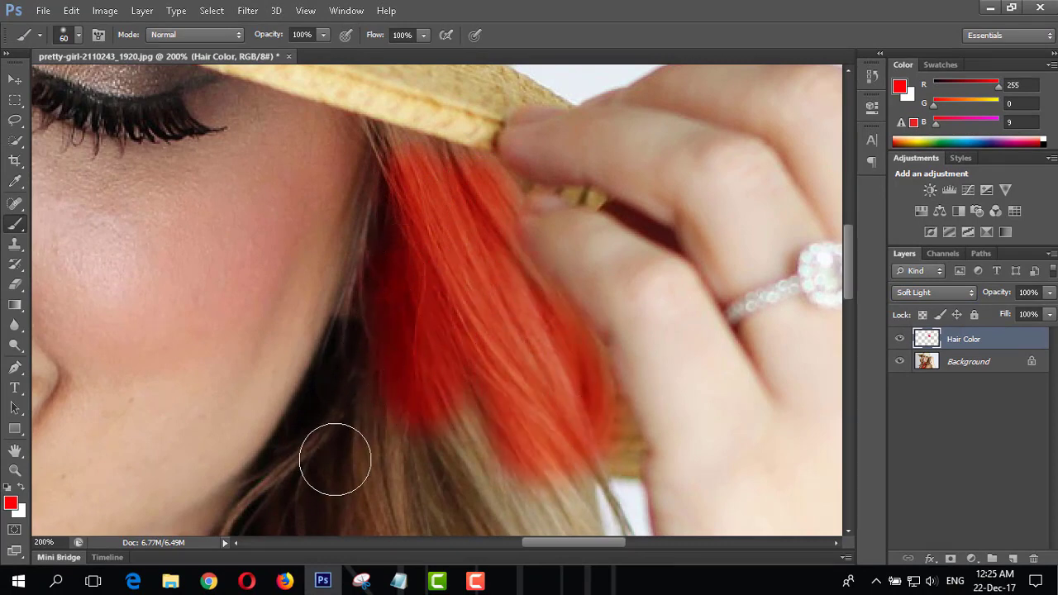
scroll(443, 341, "down", 4)
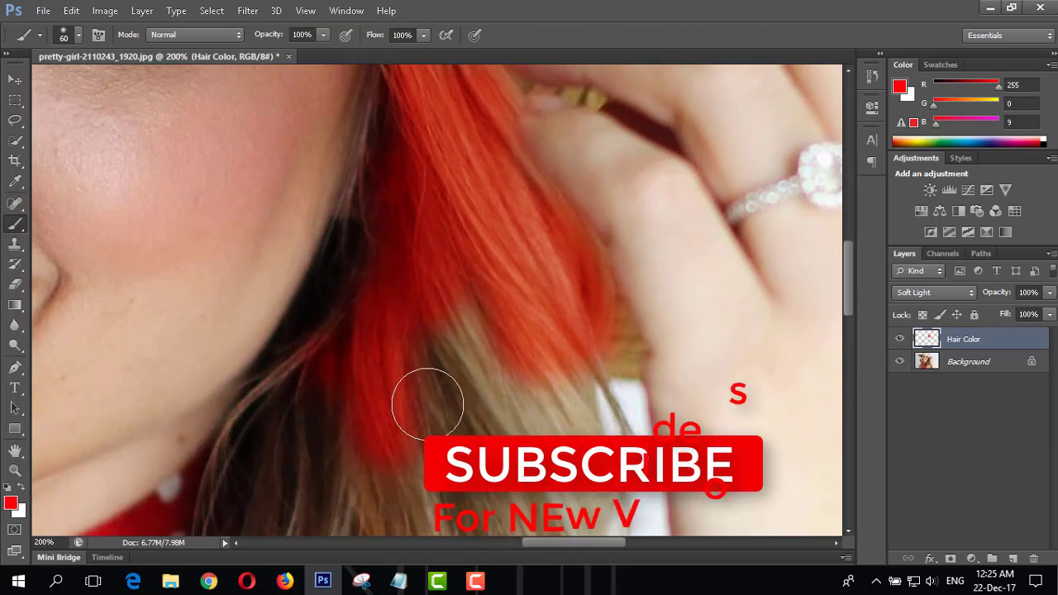
mouse_move(421, 402)
left_mouse_down()
mouse_move(408, 129)
mouse_move(394, 217)
left_mouse_up()
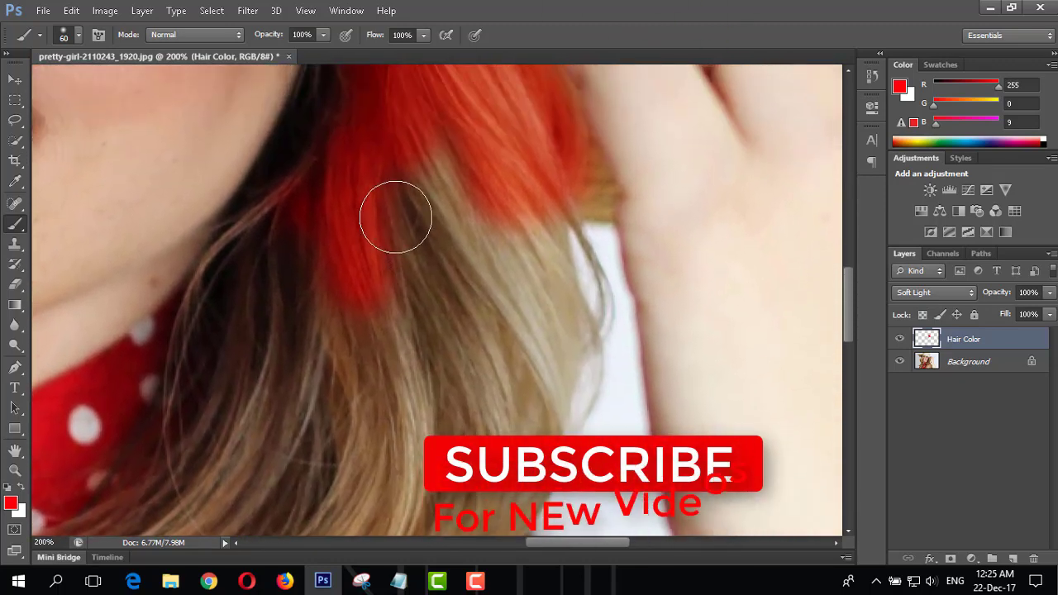
mouse_move(400, 292)
left_mouse_down()
mouse_move(413, 170)
mouse_move(538, 243)
mouse_move(561, 388)
mouse_move(472, 306)
mouse_move(437, 342)
mouse_move(399, 431)
mouse_move(485, 303)
left_mouse_up()
left_click_drag(362, 247, 362, 192)
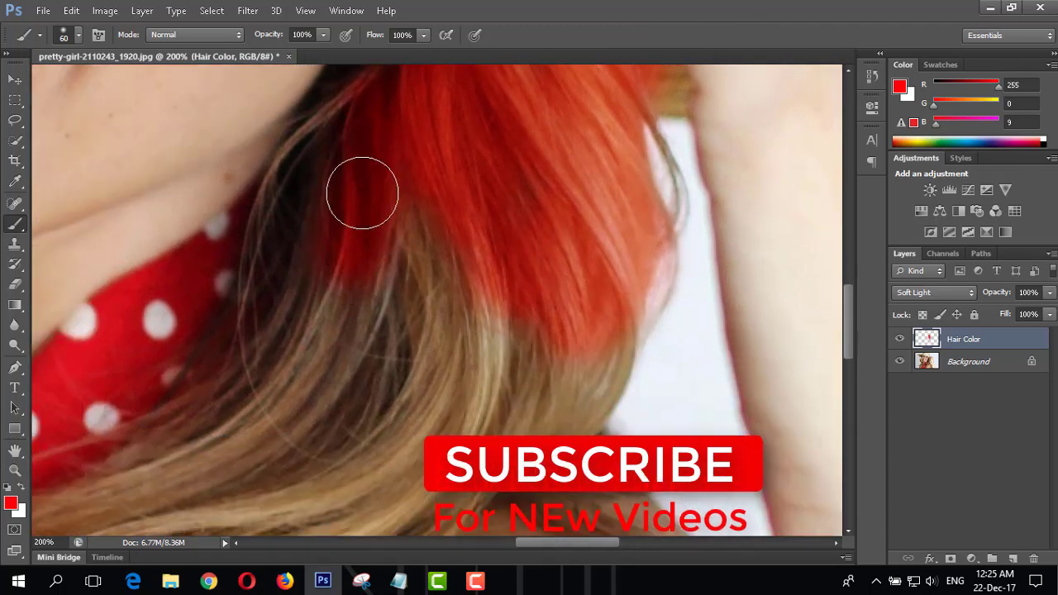
mouse_move(347, 147)
left_mouse_down()
mouse_move(259, 394)
mouse_move(389, 201)
mouse_move(391, 428)
mouse_move(484, 429)
mouse_move(574, 357)
left_mouse_up()
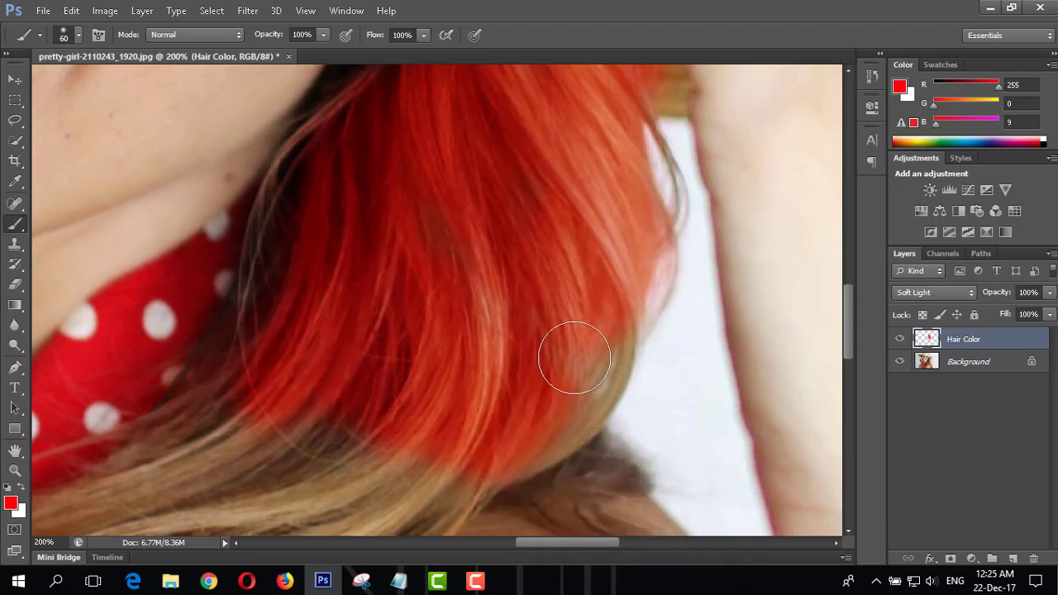
left_click_drag(571, 416, 523, 410)
Step: Paint red over the lower tan, blond and dark strands and the curl over her shoulder
scroll(584, 278, "down", 3)
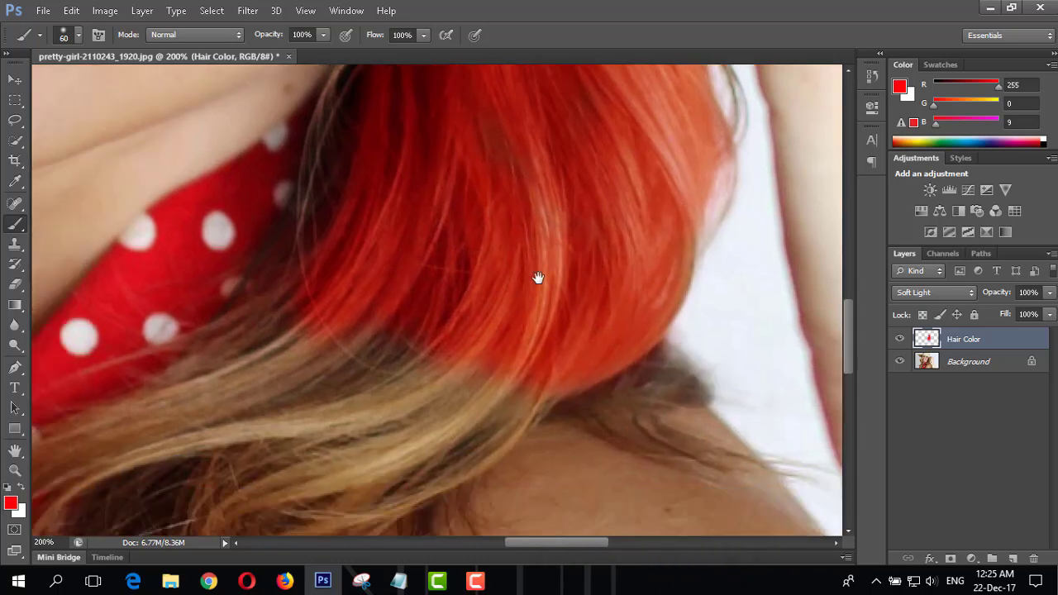
scroll(539, 279, "left", 2)
mouse_move(530, 342)
left_mouse_down()
mouse_move(420, 373)
mouse_move(408, 326)
mouse_move(444, 256)
mouse_move(354, 239)
mouse_move(310, 241)
mouse_move(156, 345)
mouse_move(378, 323)
left_mouse_up()
mouse_move(401, 367)
left_mouse_down()
mouse_move(416, 272)
mouse_move(448, 266)
left_mouse_up()
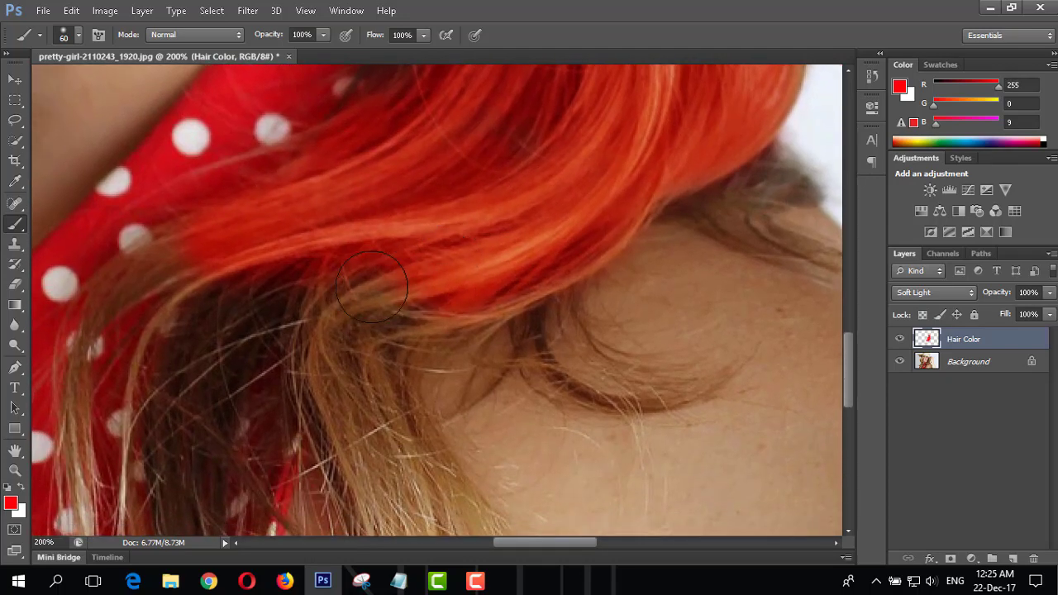
left_click_drag(370, 456, 470, 308)
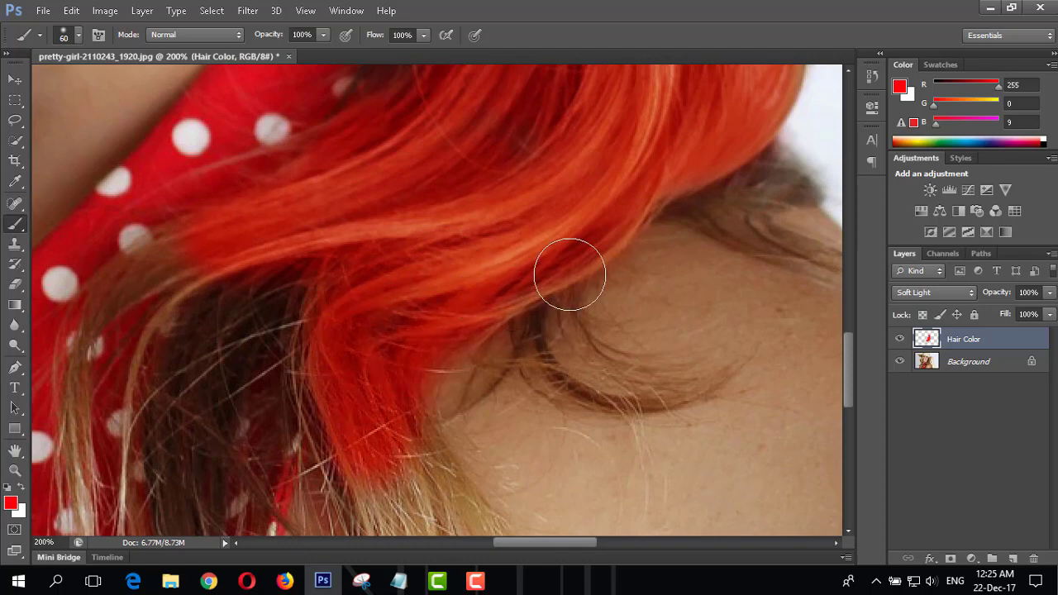
mouse_move(552, 328)
left_mouse_down()
mouse_move(644, 401)
mouse_move(679, 384)
left_mouse_up()
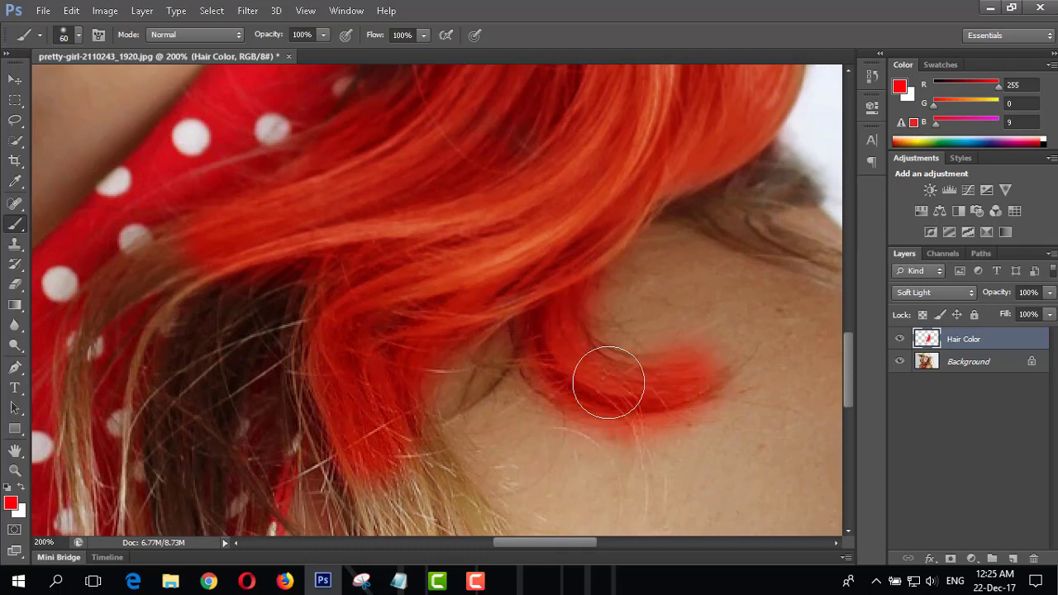
mouse_move(608, 381)
left_mouse_down()
mouse_move(503, 355)
mouse_move(378, 393)
mouse_move(438, 273)
left_mouse_up()
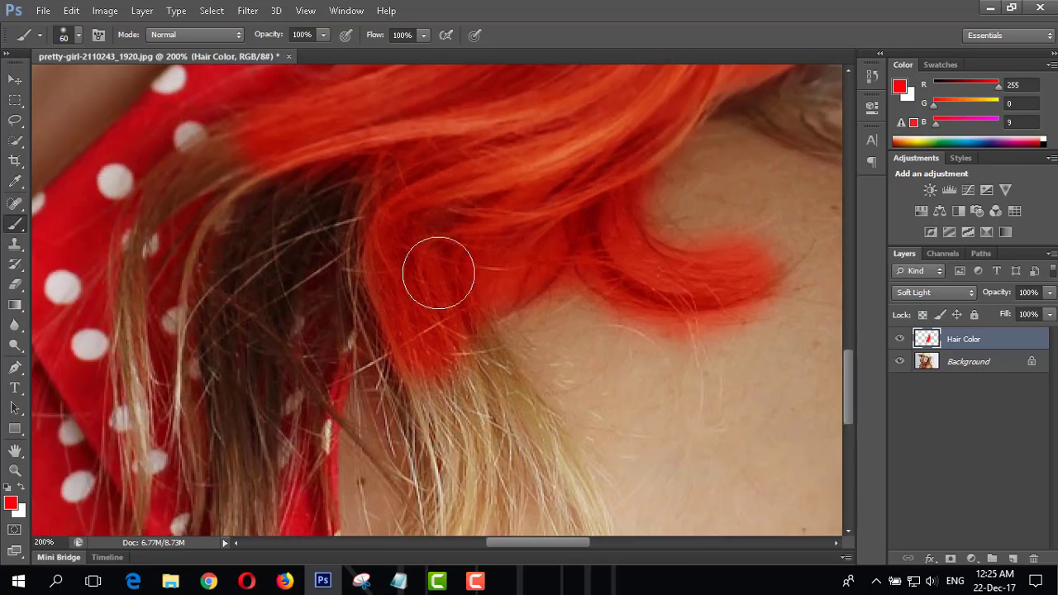
mouse_move(420, 428)
left_mouse_down()
mouse_move(449, 330)
mouse_move(528, 397)
mouse_move(484, 402)
mouse_move(487, 250)
left_mouse_up()
mouse_move(425, 378)
left_mouse_down()
mouse_move(468, 354)
mouse_move(470, 410)
mouse_move(557, 328)
mouse_move(592, 453)
left_mouse_up()
mouse_move(481, 294)
left_mouse_down()
mouse_move(570, 399)
mouse_move(542, 389)
left_mouse_up()
mouse_move(462, 181)
left_mouse_down()
mouse_move(413, 177)
mouse_move(338, 267)
mouse_move(330, 418)
mouse_move(335, 236)
mouse_move(389, 319)
left_mouse_up()
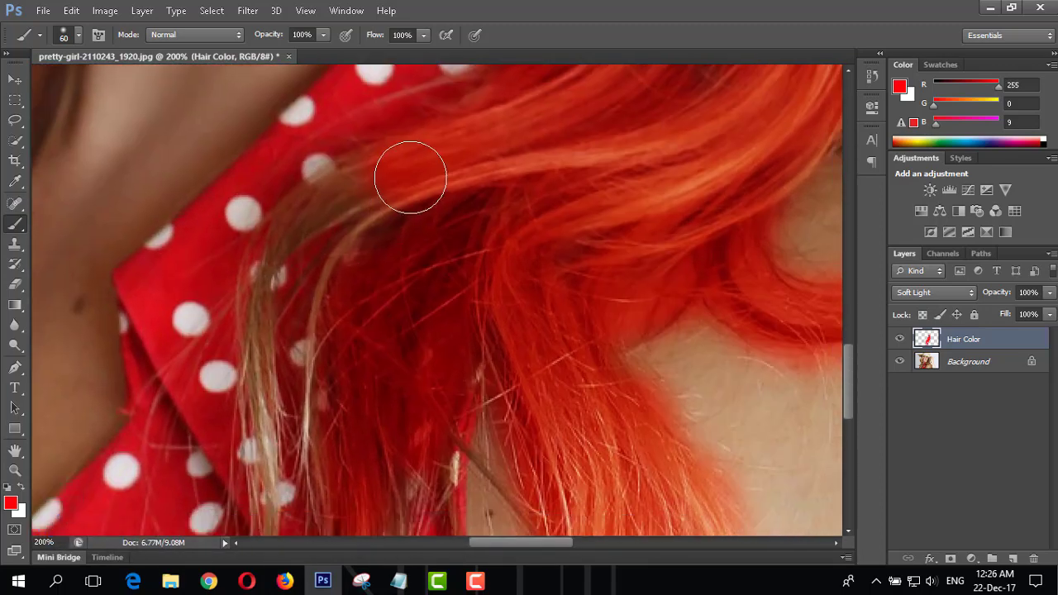
Step: Extend red up the lock beside her cheek to the hat brim, brush size 45, view at 66.7%
mouse_move(295, 279)
left_mouse_down()
mouse_move(265, 351)
mouse_move(267, 441)
mouse_move(355, 240)
mouse_move(349, 368)
mouse_move(366, 480)
mouse_move(421, 371)
mouse_move(482, 179)
mouse_move(411, 355)
mouse_move(435, 359)
mouse_move(433, 240)
mouse_move(350, 392)
left_mouse_up()
mouse_move(510, 198)
left_mouse_down()
mouse_move(478, 303)
mouse_move(429, 376)
left_mouse_up()
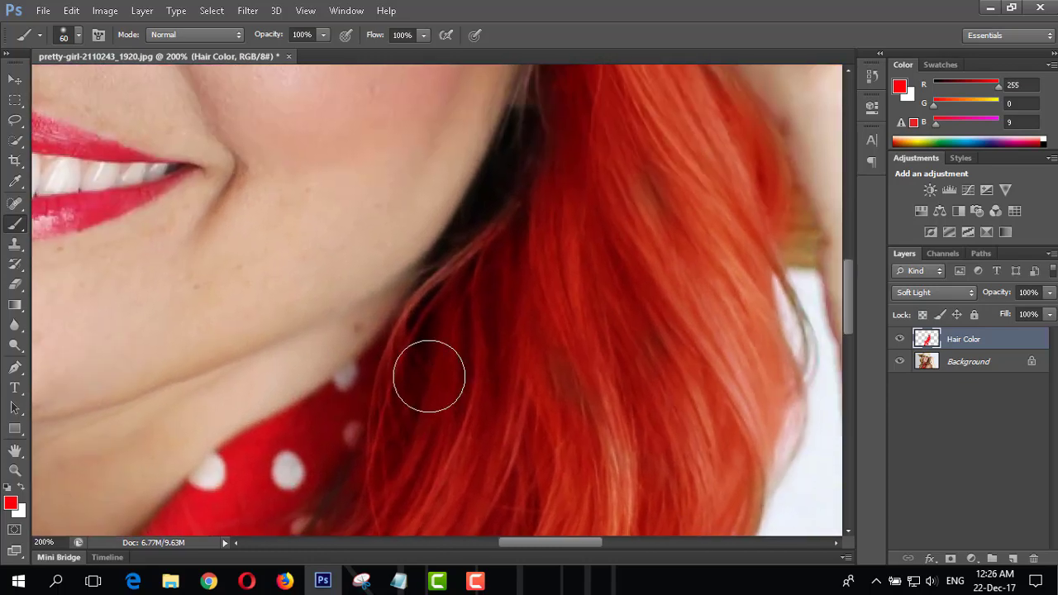
left_click_drag(559, 182, 529, 290)
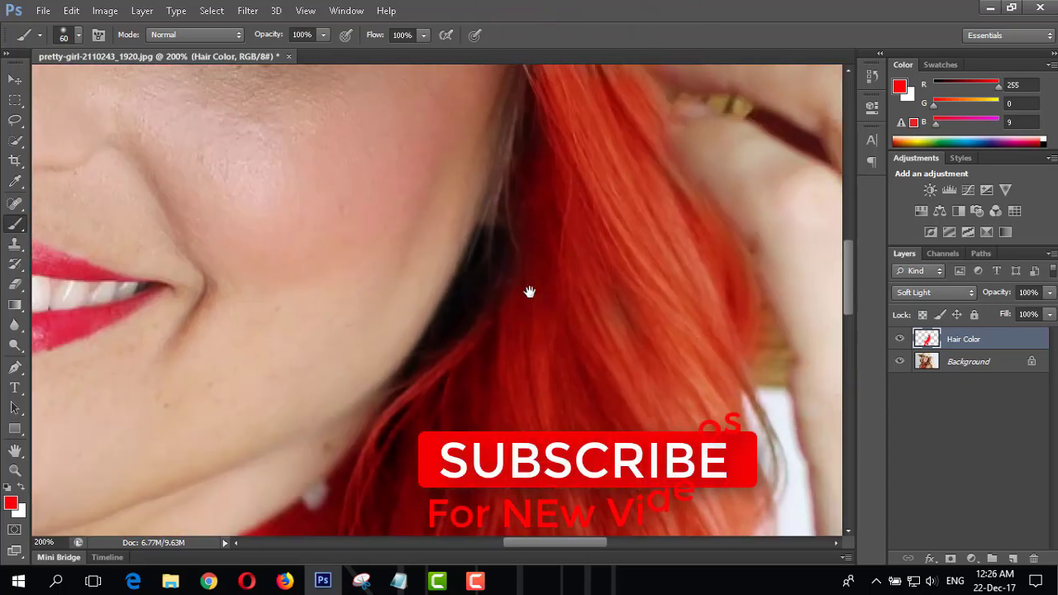
left_click_drag(529, 345, 505, 450)
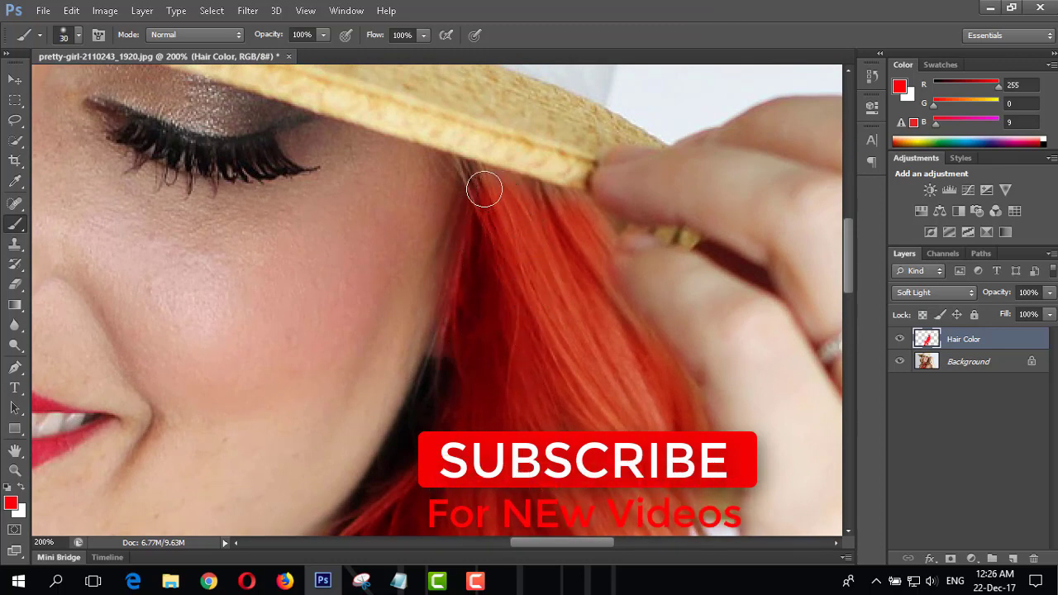
key("bracketleft")
key("bracketleft")
key("bracketleft")
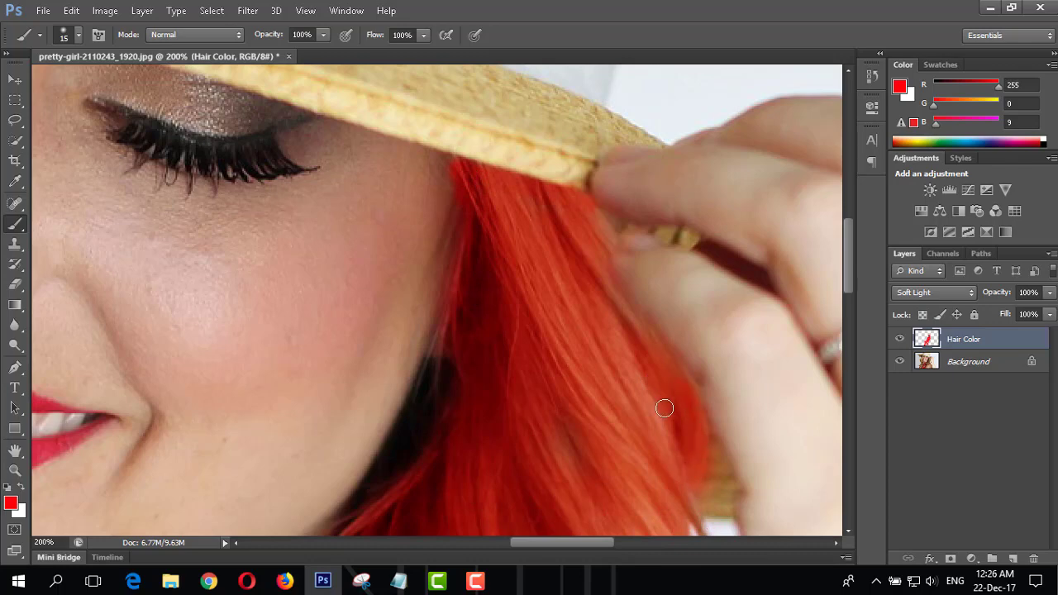
left_click_drag(586, 490, 531, 295)
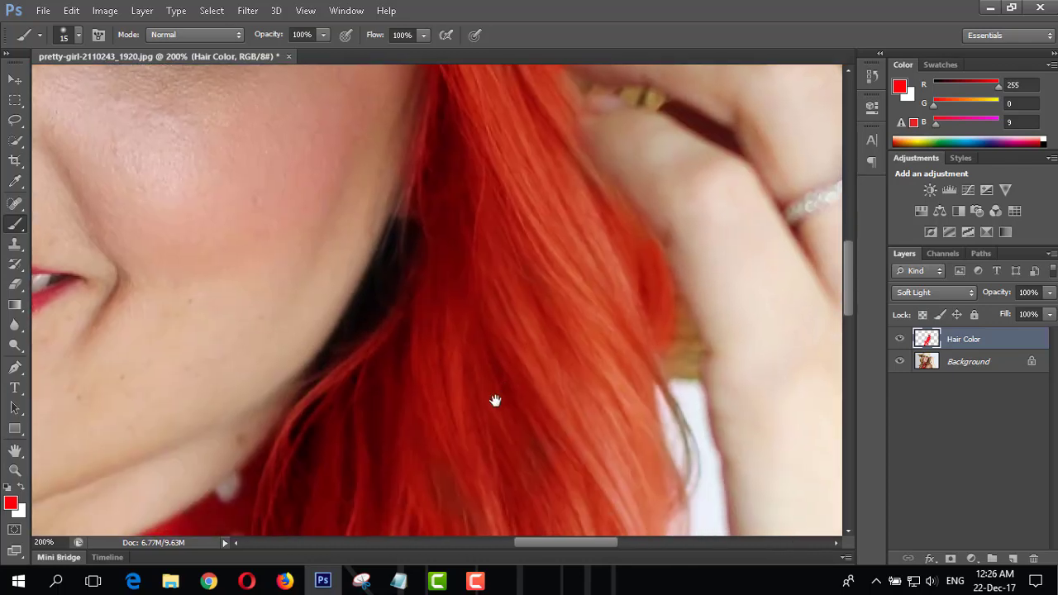
scroll(495, 401, "down", 2)
scroll(495, 401, "down", 1)
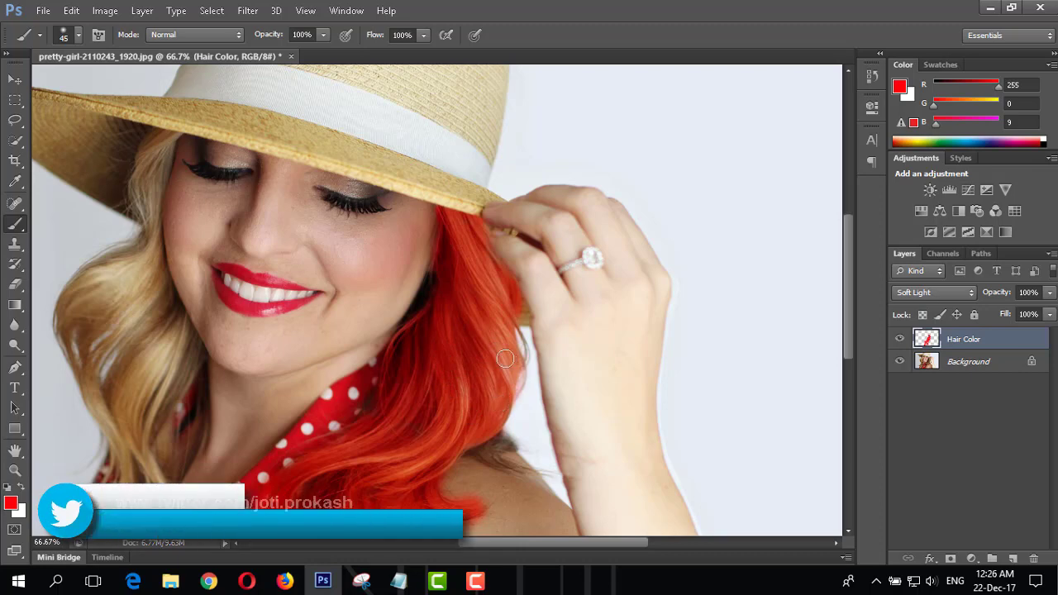
Step: Zoom to 300% and paint red down the blonde strand under the hat brim
left_click_drag(414, 439, 574, 333)
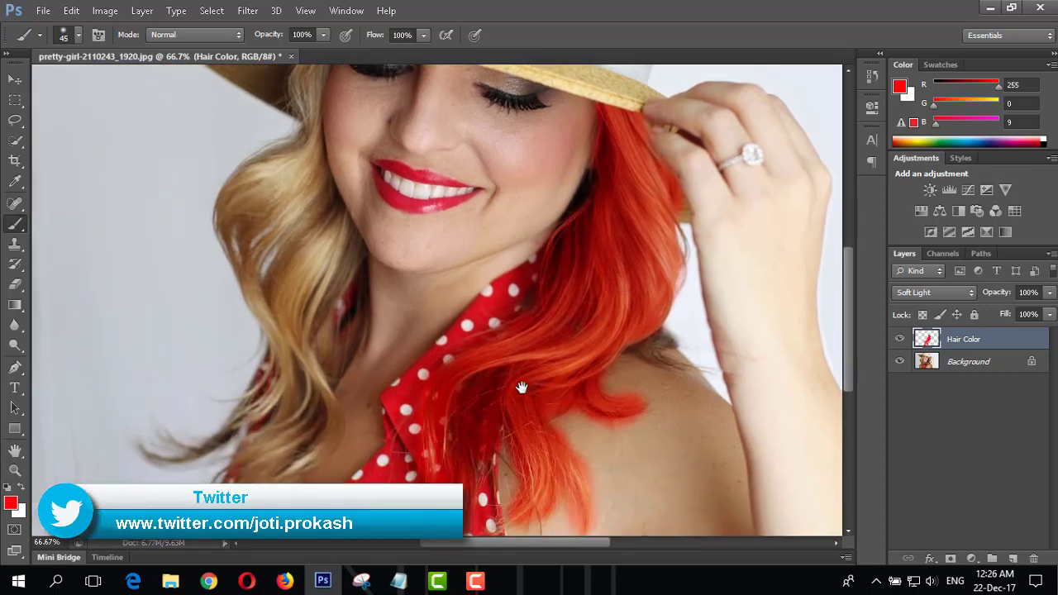
left_click_drag(523, 386, 612, 435)
left_click_drag(443, 285, 485, 420)
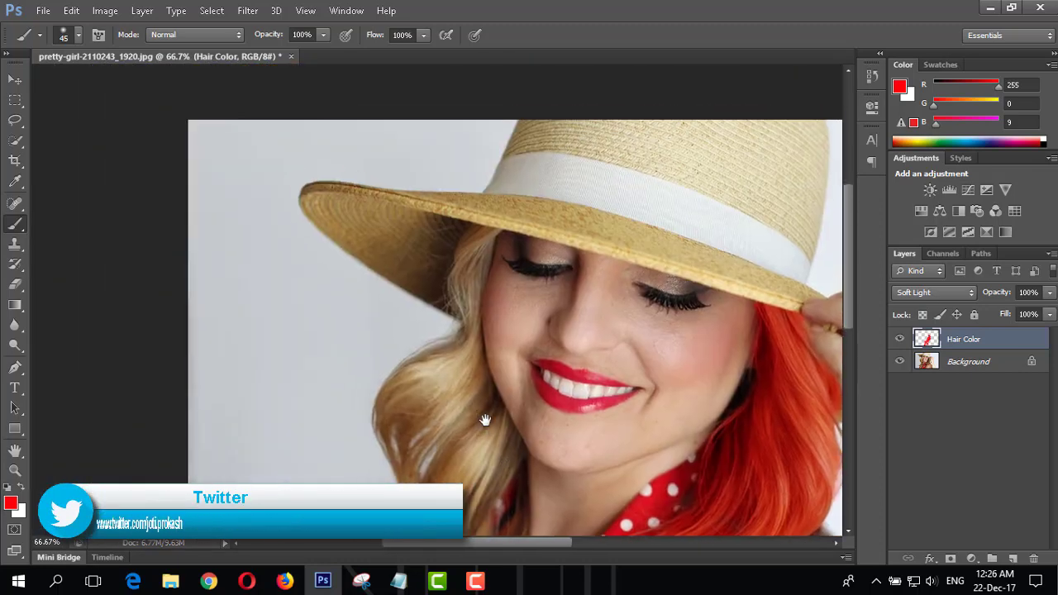
scroll(485, 420, "up", 1)
scroll(485, 420, "up", 2)
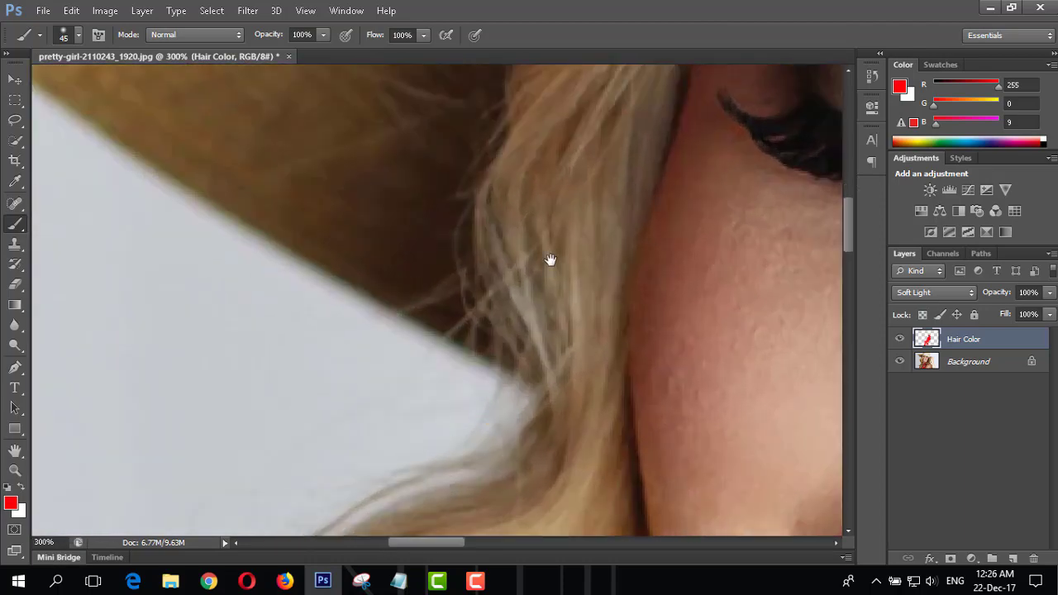
left_click_drag(550, 259, 437, 408)
mouse_move(543, 161)
left_mouse_down()
mouse_move(460, 243)
mouse_move(489, 151)
left_mouse_up()
mouse_move(453, 210)
left_mouse_down()
mouse_move(419, 319)
mouse_move(508, 222)
left_mouse_up()
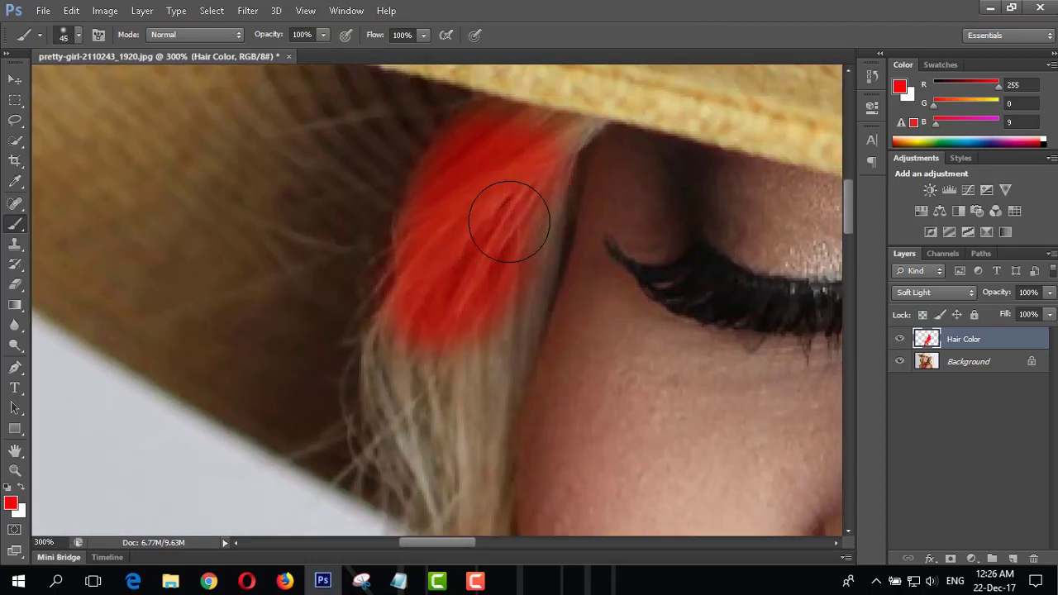
mouse_move(463, 424)
left_mouse_down()
mouse_move(483, 381)
mouse_move(378, 373)
mouse_move(455, 441)
mouse_move(446, 286)
mouse_move(409, 120)
left_mouse_up()
Step: Paint the hair beside her cheek red, down past the jaw to the neck
left_click_drag(427, 281, 405, 201)
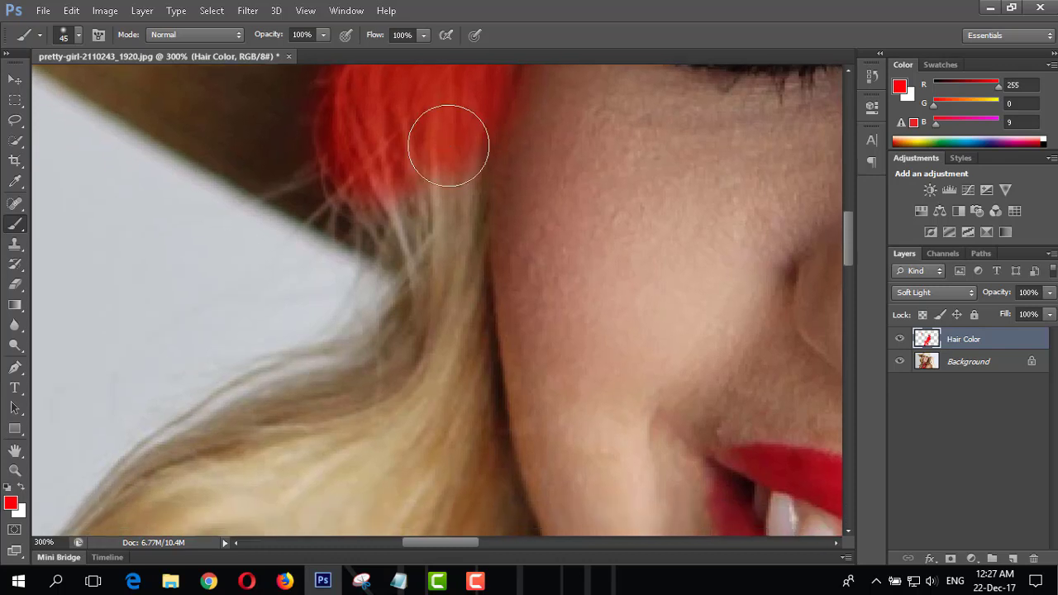
left_click_drag(444, 147, 435, 326)
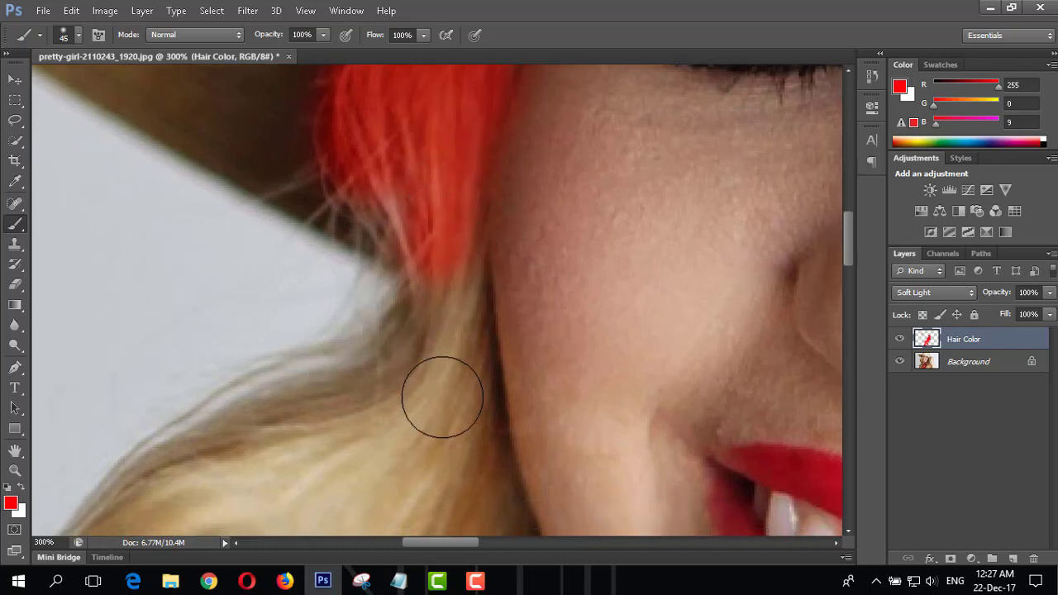
mouse_move(442, 398)
left_mouse_down()
mouse_move(439, 274)
mouse_move(421, 406)
mouse_move(430, 229)
left_mouse_up()
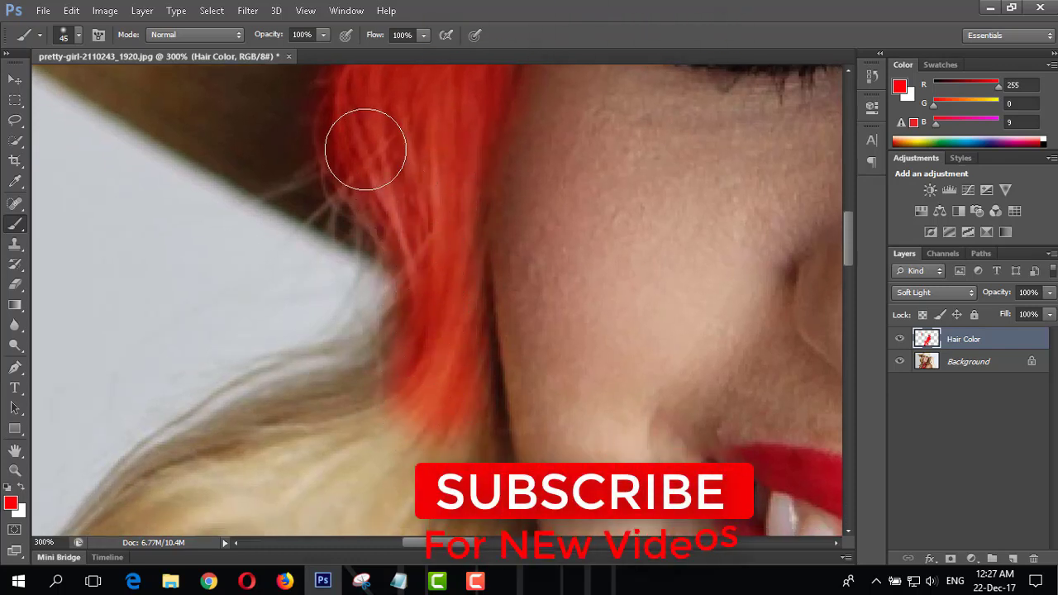
mouse_move(418, 416)
left_mouse_down()
mouse_move(437, 281)
mouse_move(424, 212)
left_mouse_up()
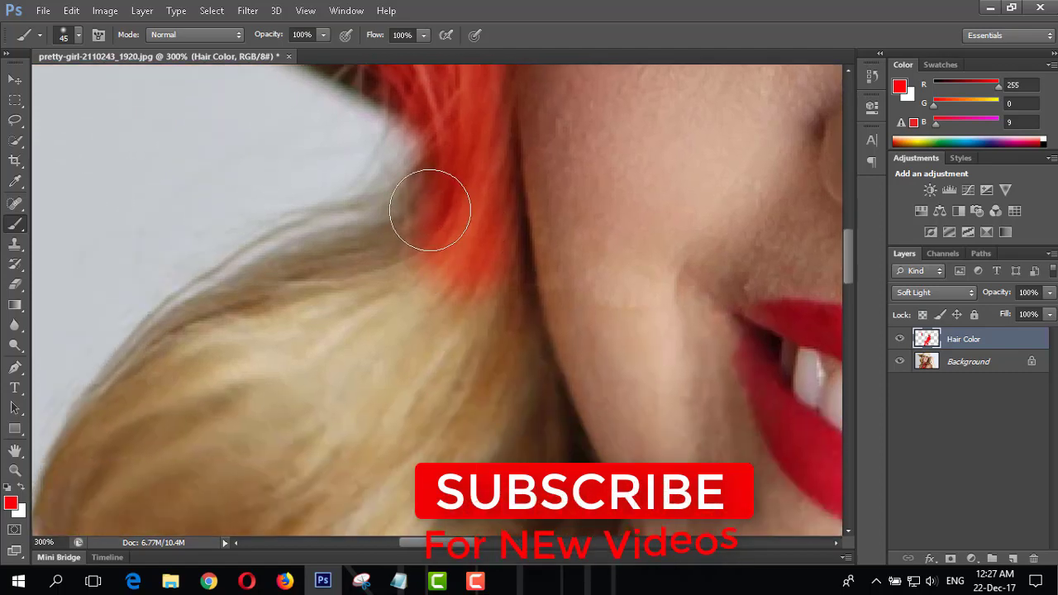
mouse_move(249, 317)
left_mouse_down()
mouse_move(260, 307)
mouse_move(388, 306)
mouse_move(449, 272)
mouse_move(480, 416)
mouse_move(465, 312)
mouse_move(489, 293)
mouse_move(514, 405)
left_mouse_up()
left_click_drag(451, 324, 448, 286)
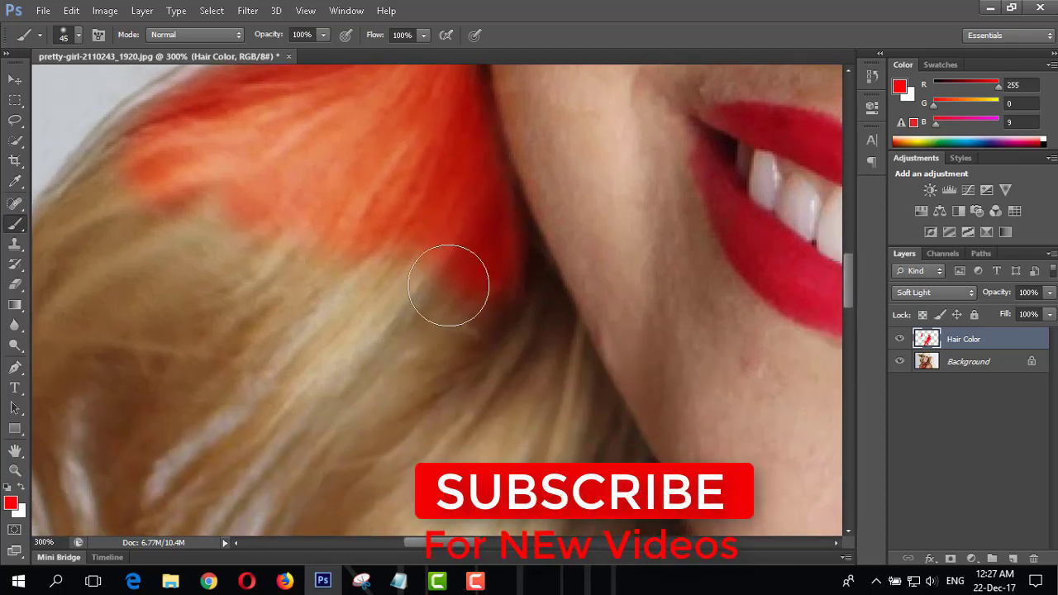
mouse_move(521, 323)
left_mouse_down()
mouse_move(570, 414)
mouse_move(472, 347)
mouse_move(456, 281)
mouse_move(543, 327)
left_mouse_up()
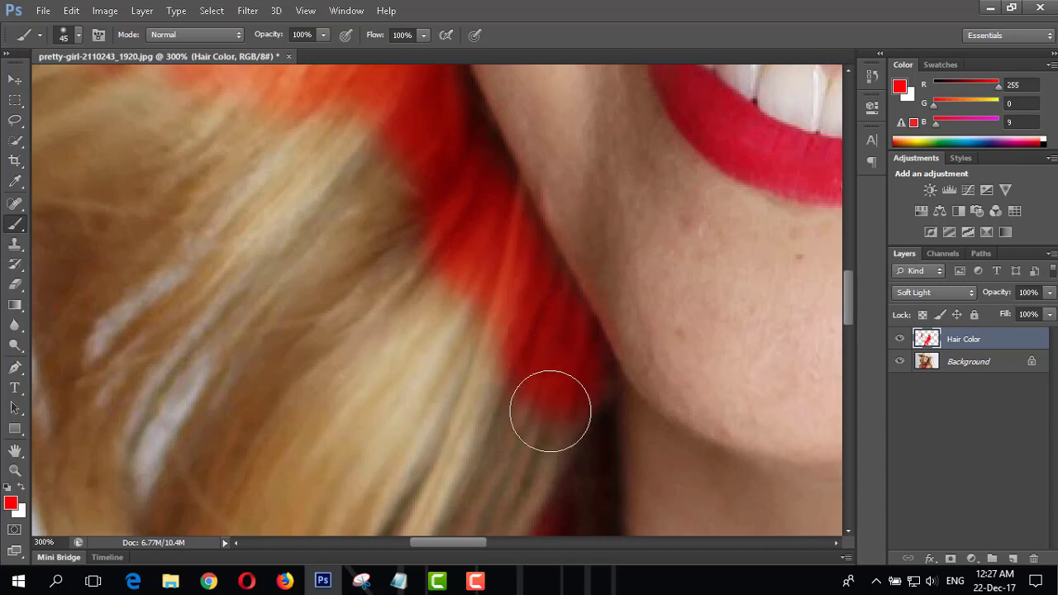
mouse_move(550, 411)
left_mouse_down()
mouse_move(479, 465)
mouse_move(475, 371)
mouse_move(449, 350)
mouse_move(338, 381)
mouse_move(338, 248)
mouse_move(276, 227)
mouse_move(380, 111)
mouse_move(245, 155)
left_mouse_up()
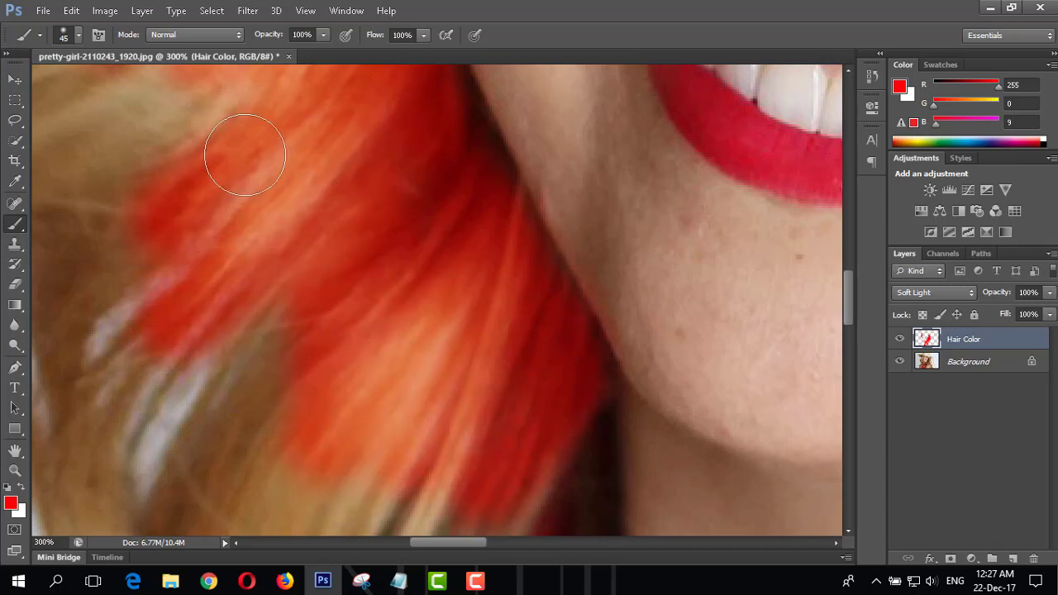
Step: Redden the outer left hair edge and the lower-left blonde hair
key("space")
mouse_move(272, 255)
left_mouse_down()
mouse_move(314, 377)
mouse_move(321, 152)
mouse_move(210, 193)
mouse_move(90, 194)
mouse_move(321, 250)
mouse_move(310, 179)
left_mouse_up()
key("space")
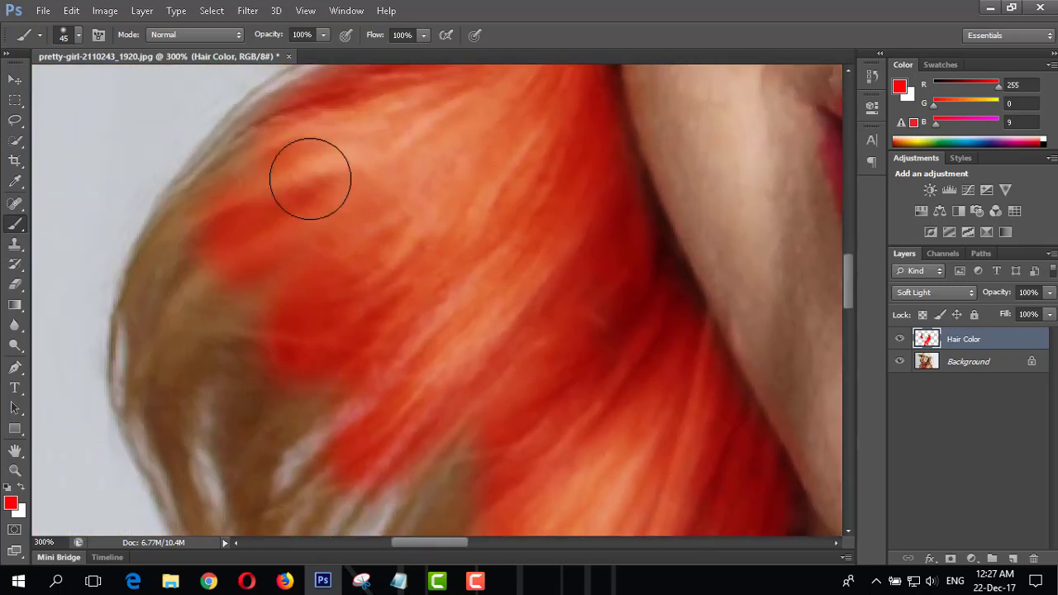
mouse_move(313, 124)
left_mouse_down()
mouse_move(187, 204)
mouse_move(144, 333)
mouse_move(165, 439)
mouse_move(201, 438)
mouse_move(330, 323)
mouse_move(435, 391)
left_mouse_up()
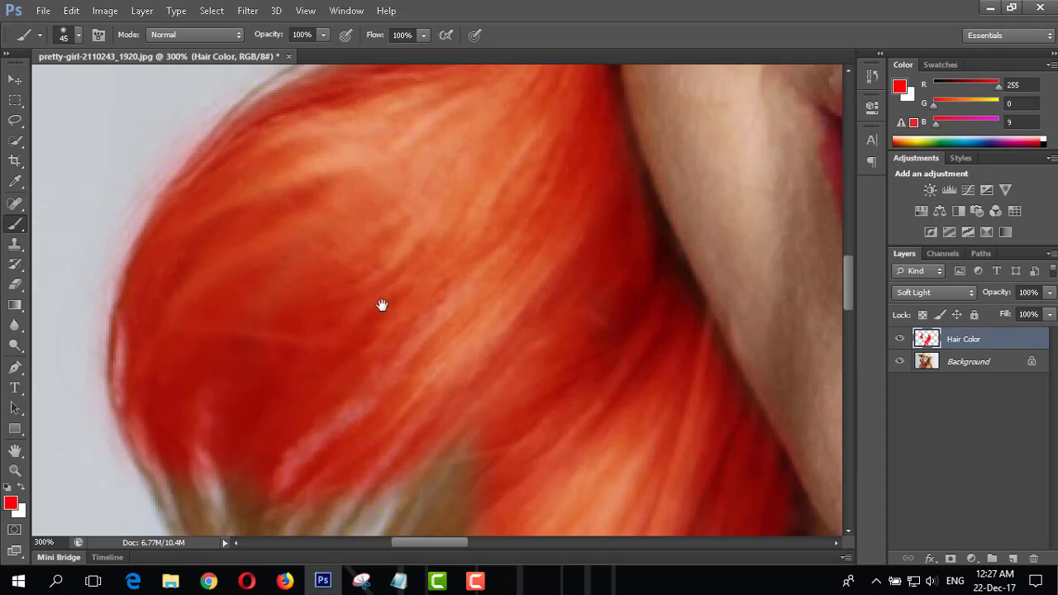
left_click_drag(382, 305, 438, 99)
mouse_move(466, 243)
left_mouse_down()
mouse_move(342, 427)
mouse_move(307, 297)
mouse_move(196, 235)
mouse_move(273, 455)
mouse_move(321, 399)
mouse_move(306, 250)
left_mouse_up()
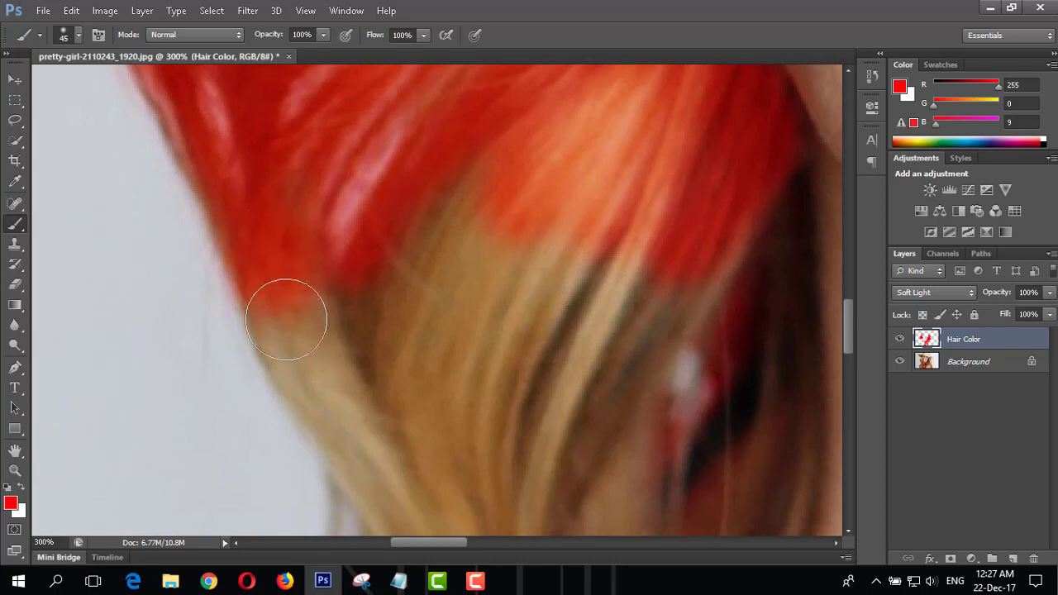
mouse_move(286, 319)
left_mouse_down()
mouse_move(366, 432)
mouse_move(413, 196)
mouse_move(477, 207)
mouse_move(431, 449)
mouse_move(489, 373)
mouse_move(664, 208)
mouse_move(633, 453)
left_mouse_up()
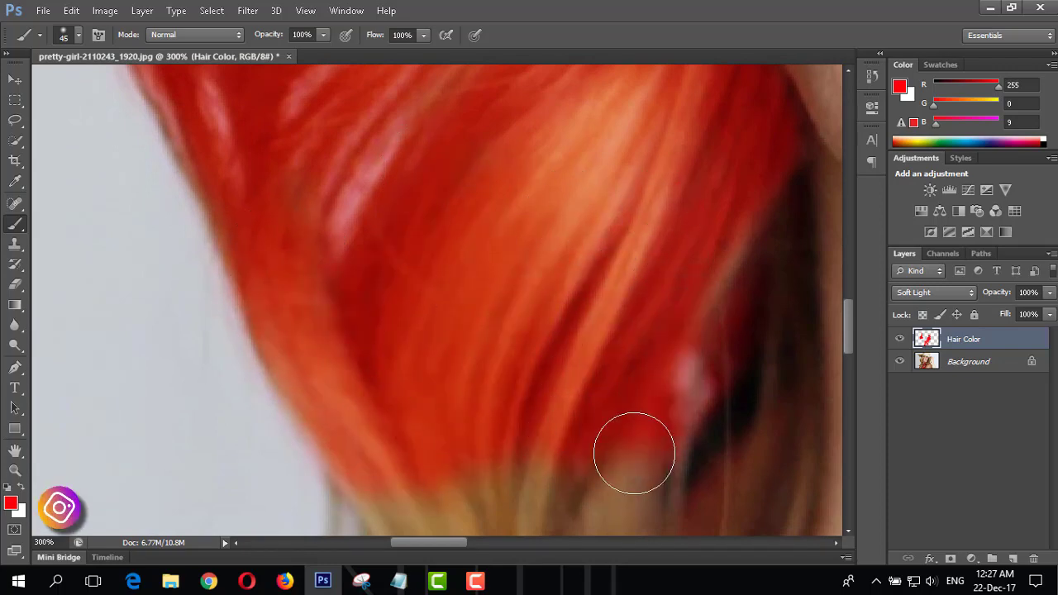
Step: Paint the strands near the ear and below the neck red out to the wispy tips
left_click_drag(488, 300, 455, 255)
left_click_drag(513, 196, 518, 445)
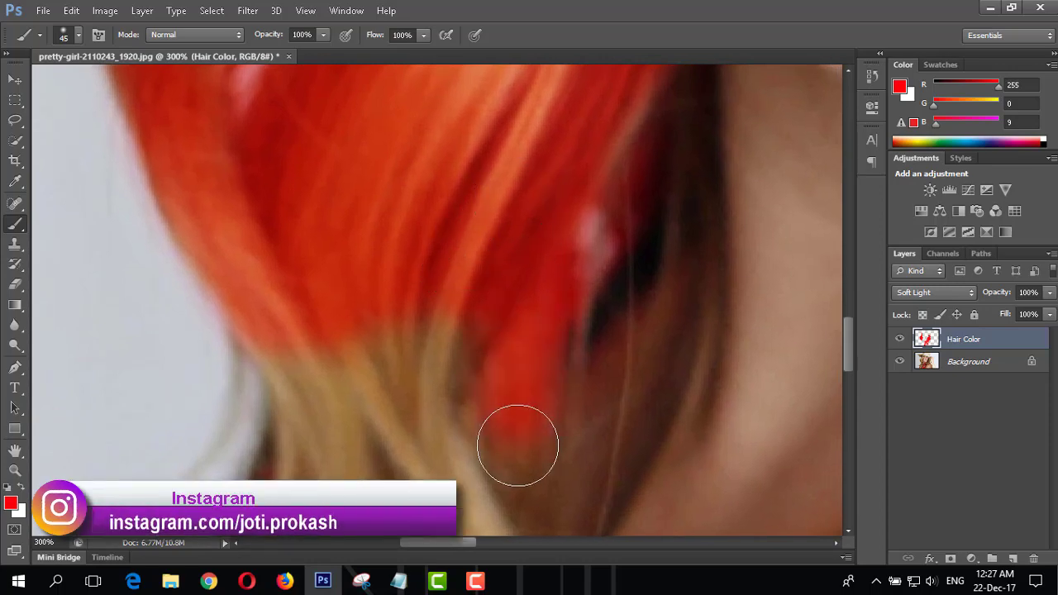
left_click_drag(430, 425, 393, 222)
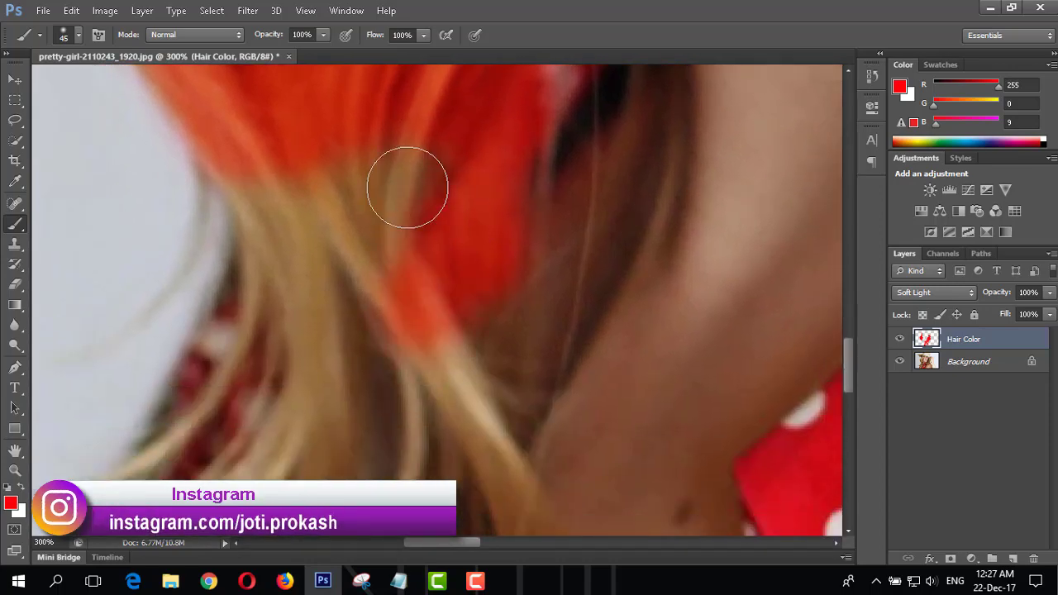
mouse_move(458, 220)
left_mouse_down()
mouse_move(298, 391)
mouse_move(447, 422)
left_mouse_up()
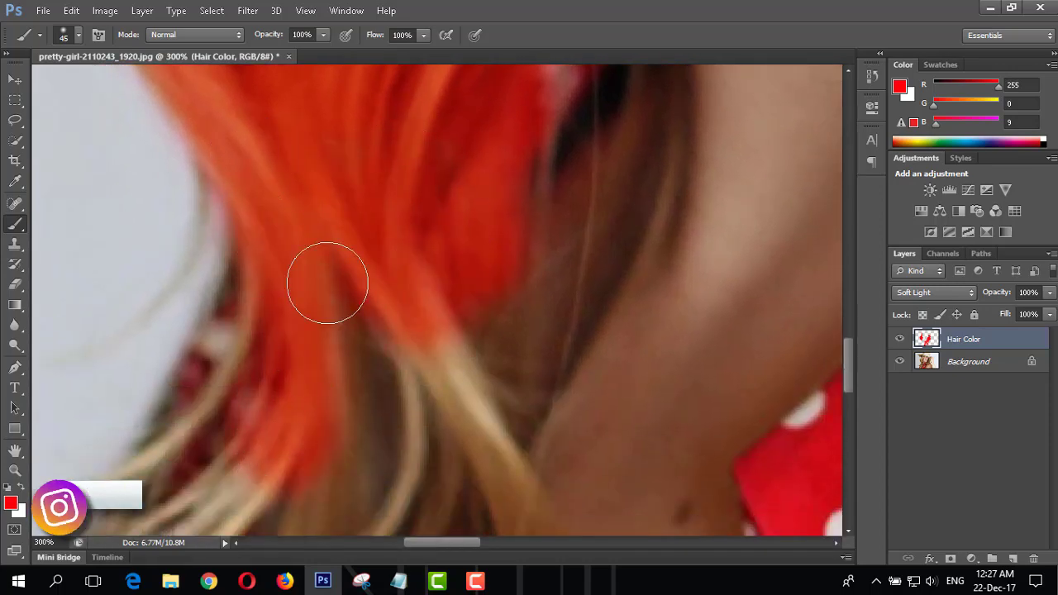
key("ctrl+minus")
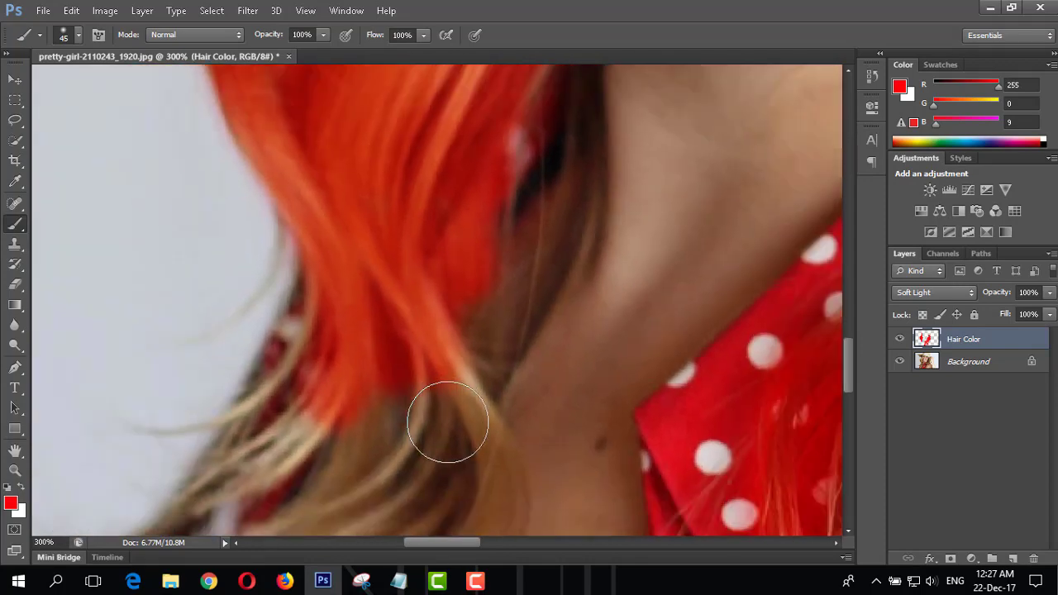
key("ctrl+minus")
left_click_drag(419, 337, 409, 286)
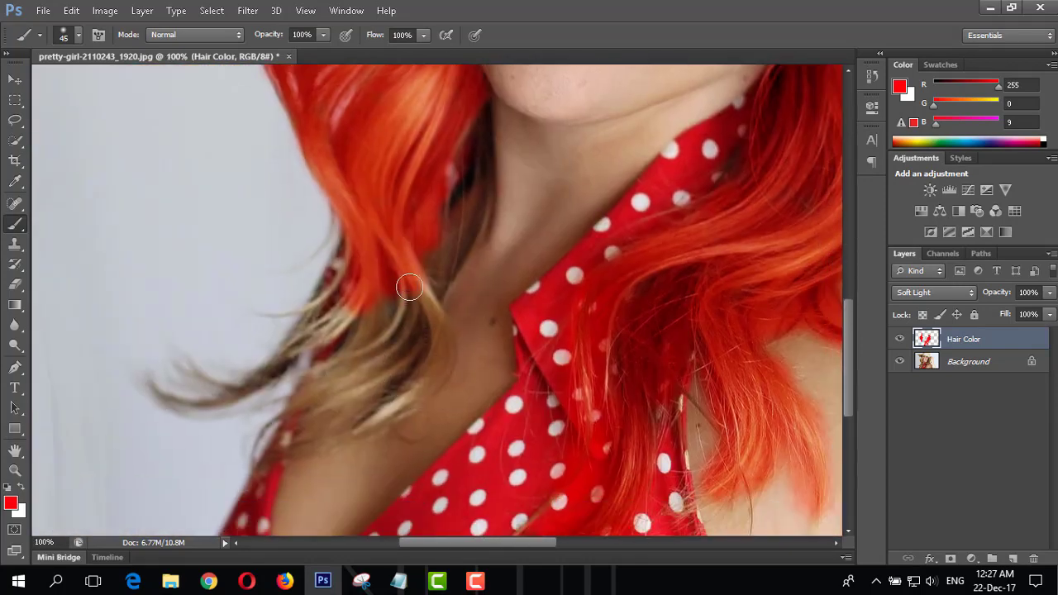
mouse_move(438, 346)
left_mouse_down()
mouse_move(278, 441)
mouse_move(407, 329)
left_mouse_up()
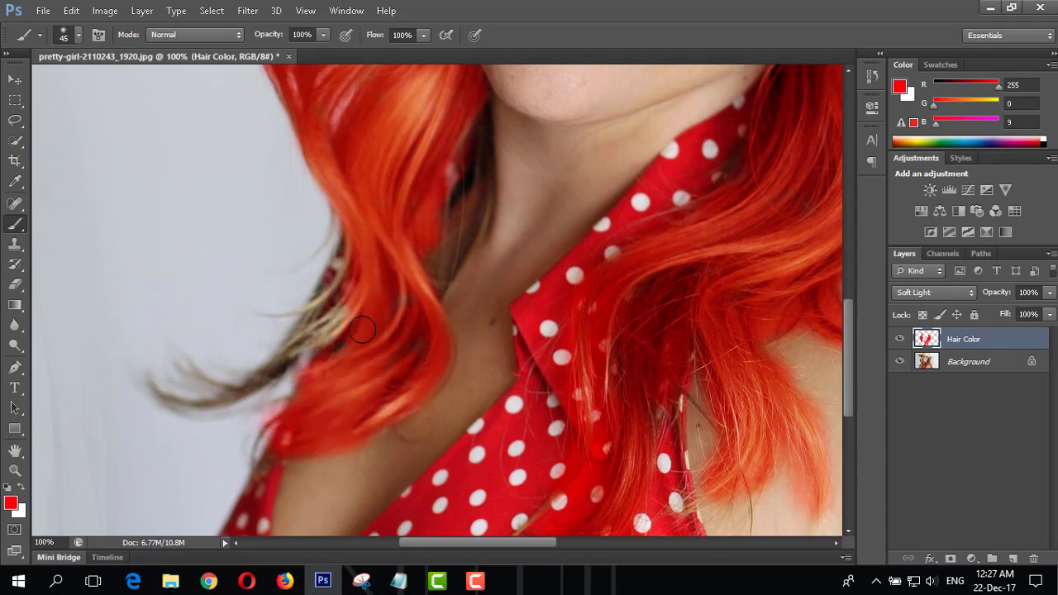
mouse_move(362, 330)
left_mouse_down()
mouse_move(332, 319)
mouse_move(284, 338)
mouse_move(224, 398)
mouse_move(153, 382)
left_mouse_up()
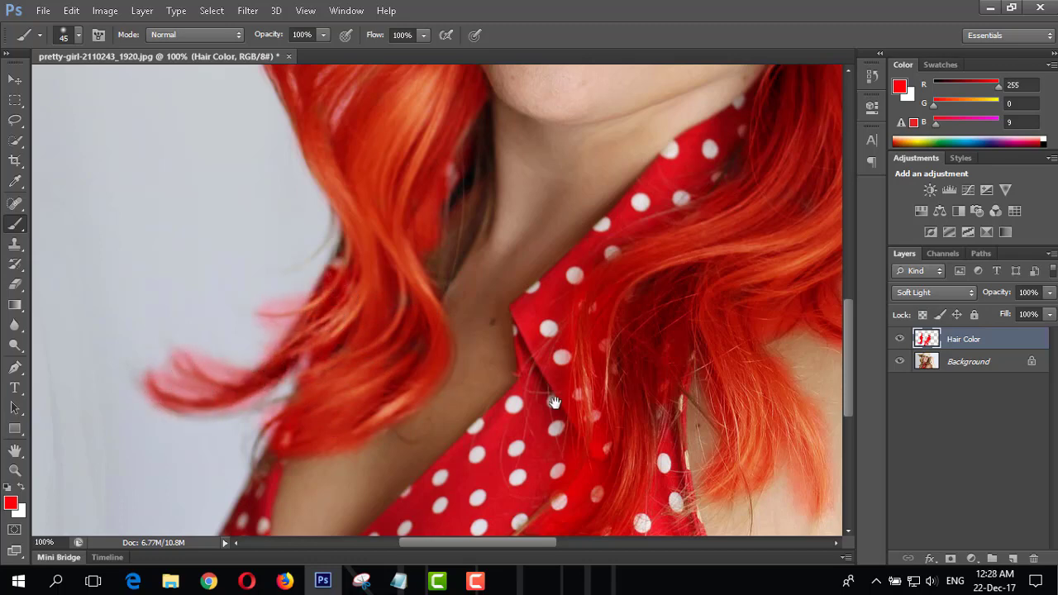
Step: Switch to the Eraser with a soft round 20 px tip at 58% opacity
scroll(625, 375, "up", 3)
scroll(297, 283, "up", 1)
scroll(381, 385, "up", 5)
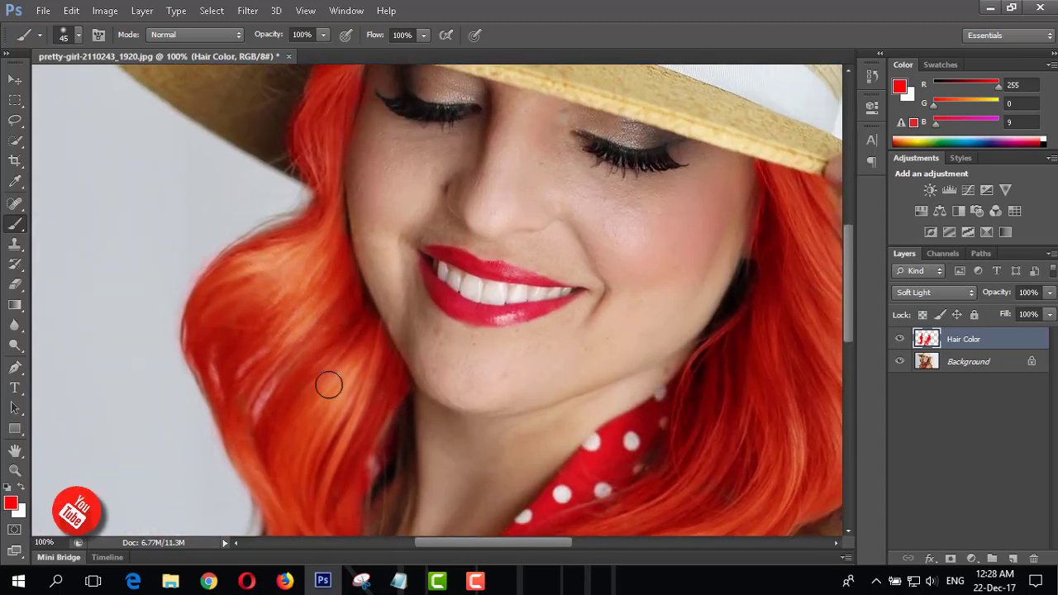
key("ctrl+minus")
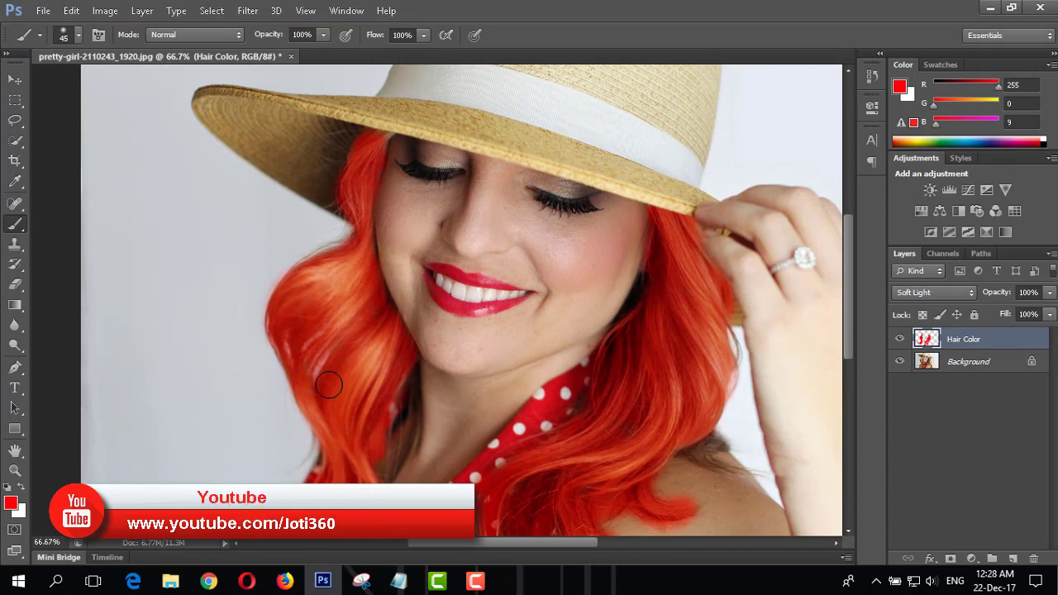
scroll(335, 389, "down", 2)
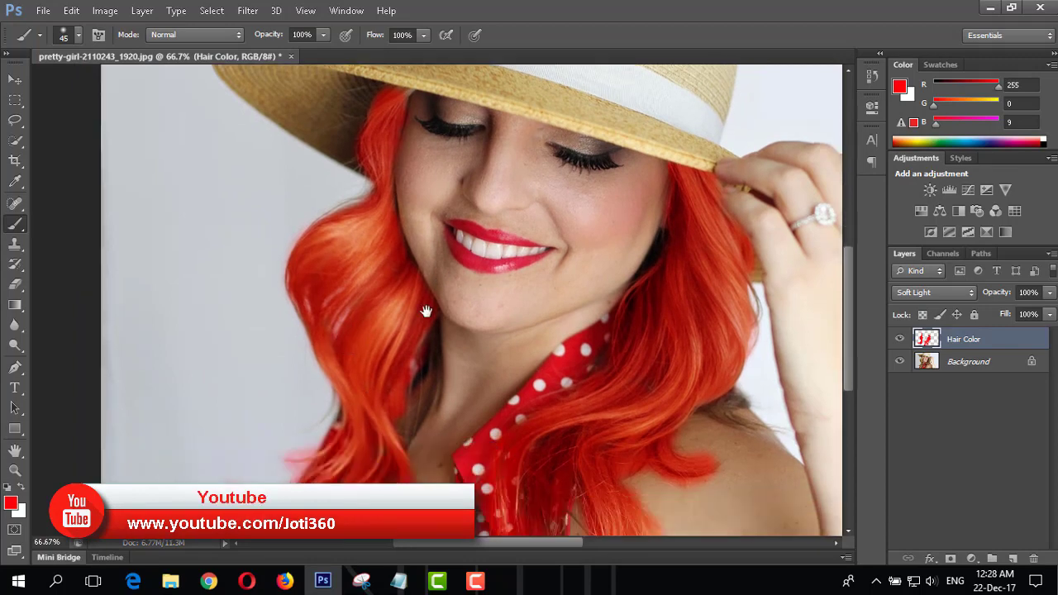
scroll(228, 273, "down", 2)
left_click(15, 283)
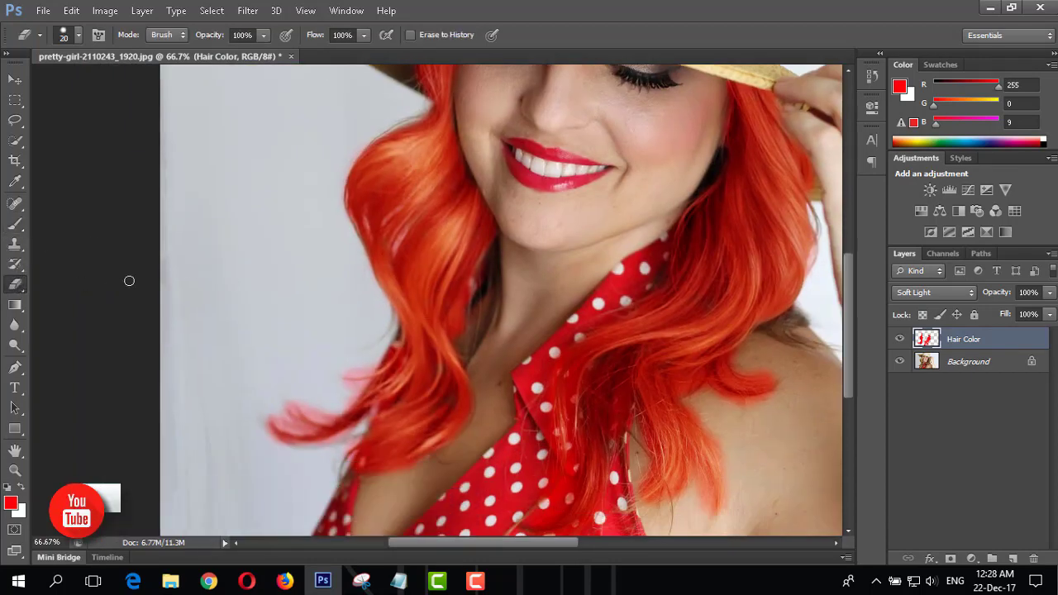
left_click(78, 38)
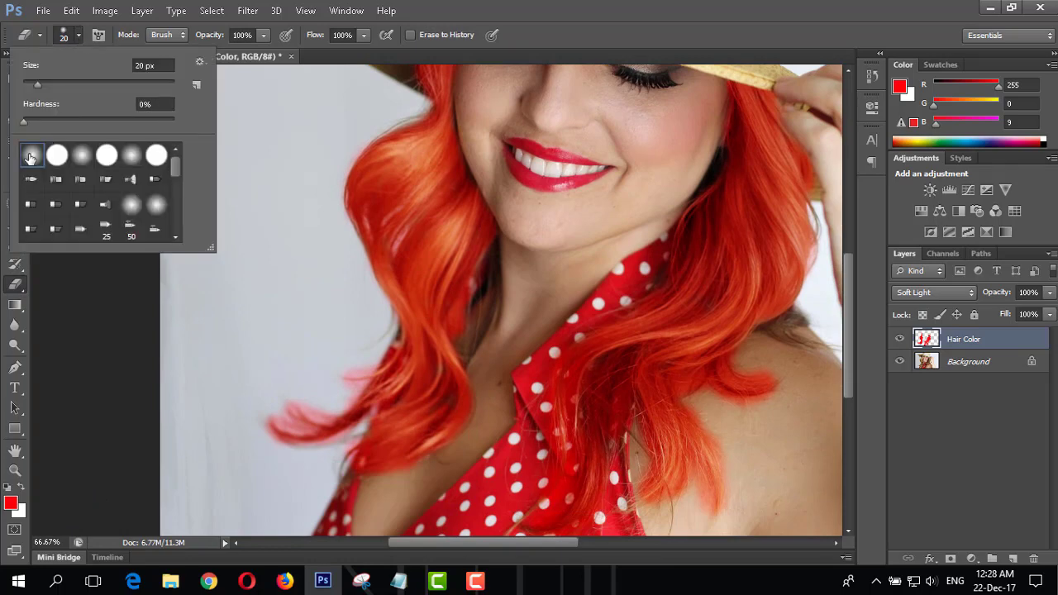
left_click(263, 34)
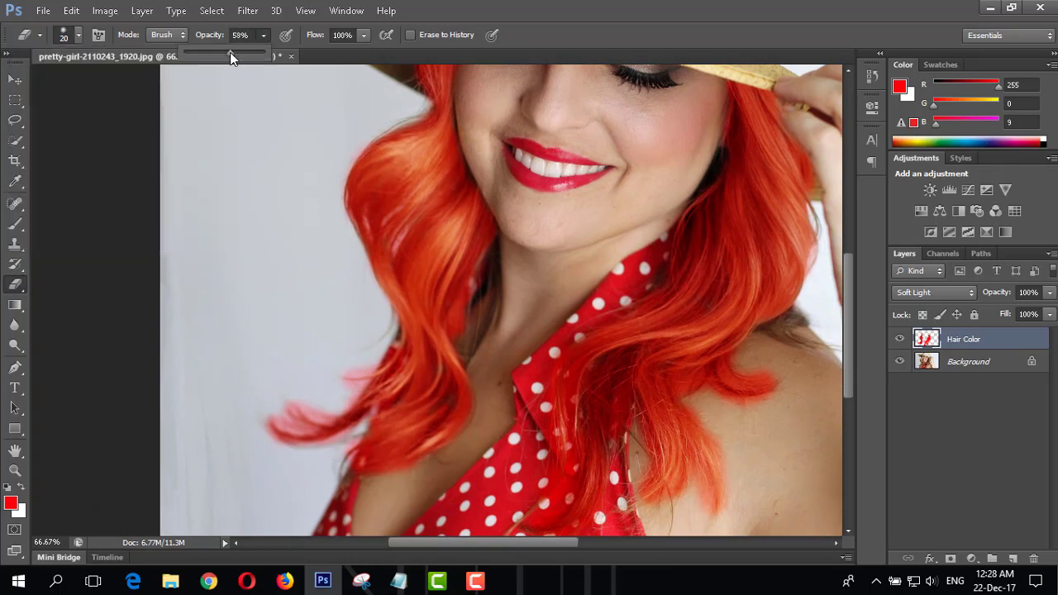
Step: Zoom to 300% and erase the pink spill on stray strands against the background
key("ctrl+plus")
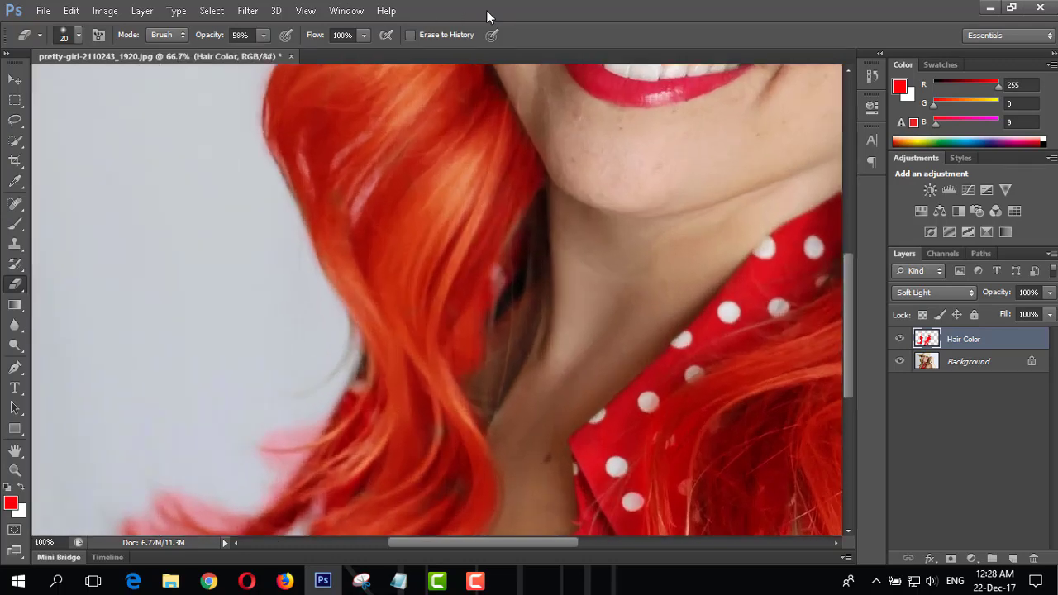
key("ctrl+plus")
key("ctrl+plus")
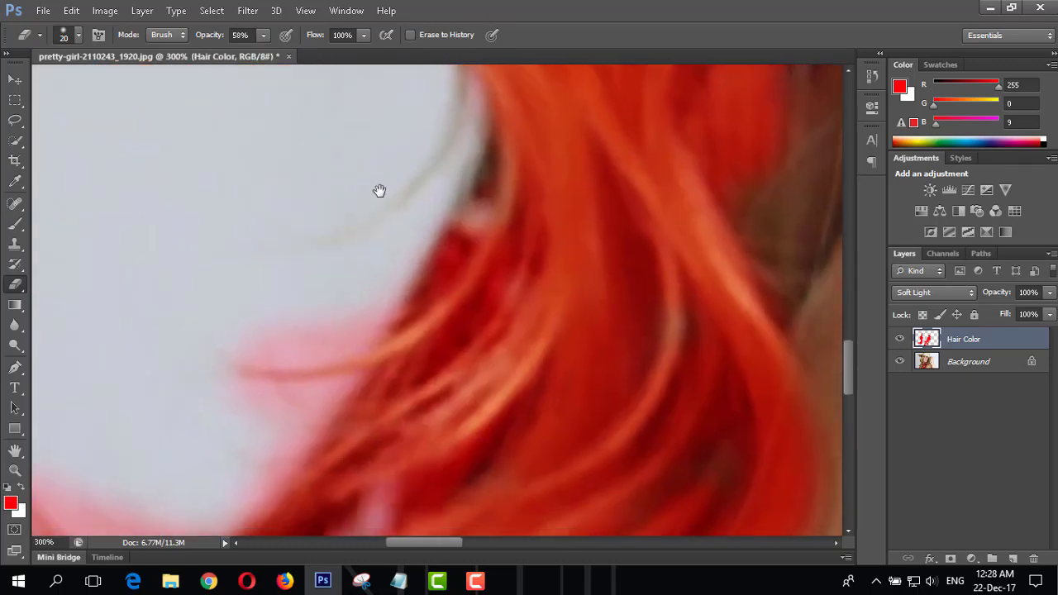
mouse_move(363, 217)
left_mouse_down()
mouse_move(439, 207)
mouse_move(445, 179)
left_mouse_up()
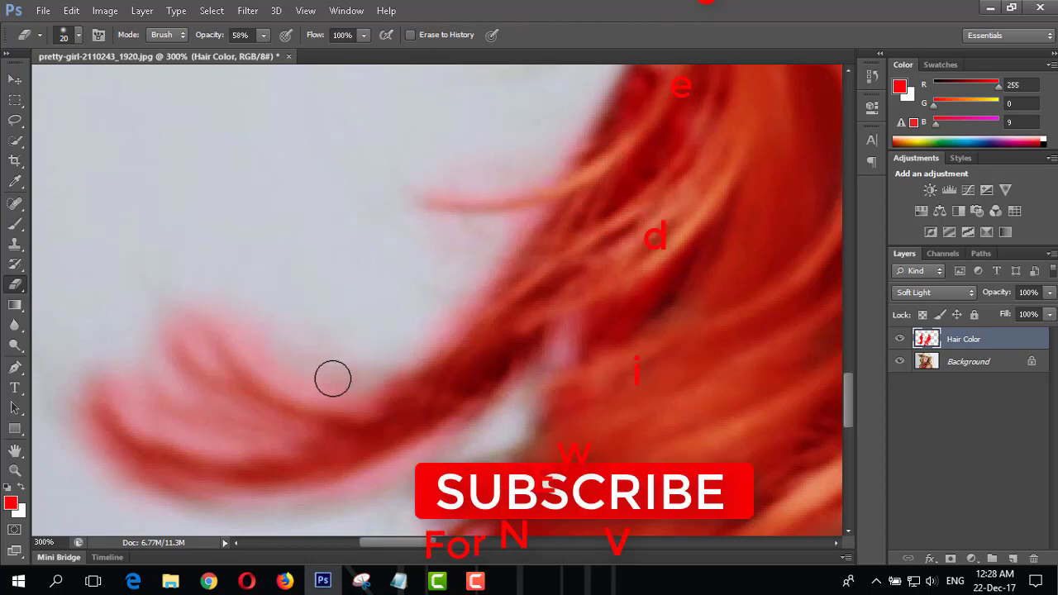
mouse_move(151, 344)
left_mouse_down()
mouse_move(201, 415)
mouse_move(217, 418)
mouse_move(267, 288)
left_mouse_up()
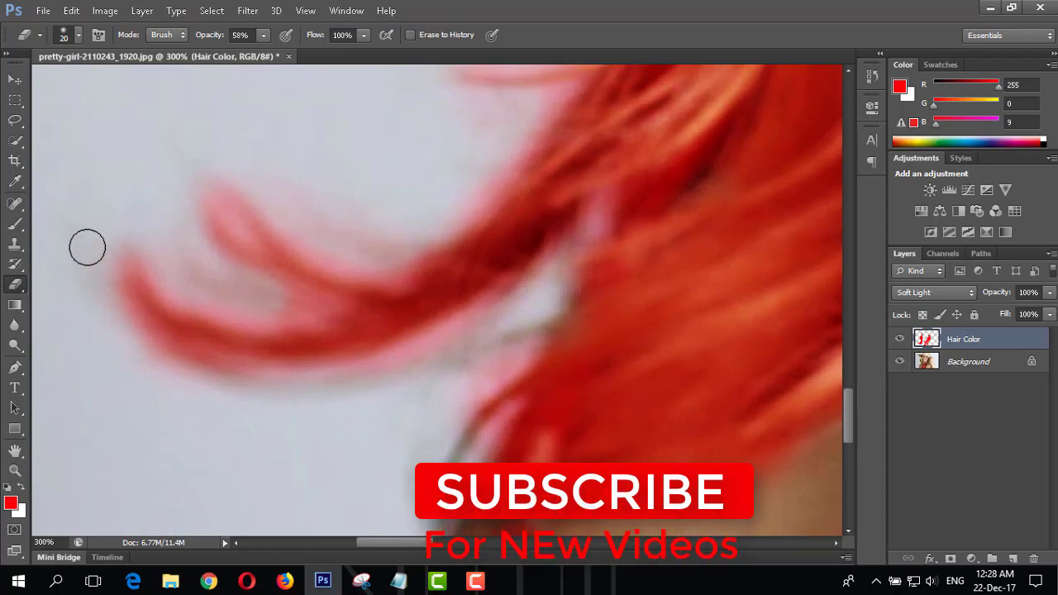
Step: Erase the red and orange overspill on the skin below the curl and hair tips
mouse_move(379, 364)
left_mouse_down()
mouse_move(212, 302)
mouse_move(515, 208)
mouse_move(180, 460)
mouse_move(421, 325)
mouse_move(500, 342)
mouse_move(330, 333)
left_mouse_up()
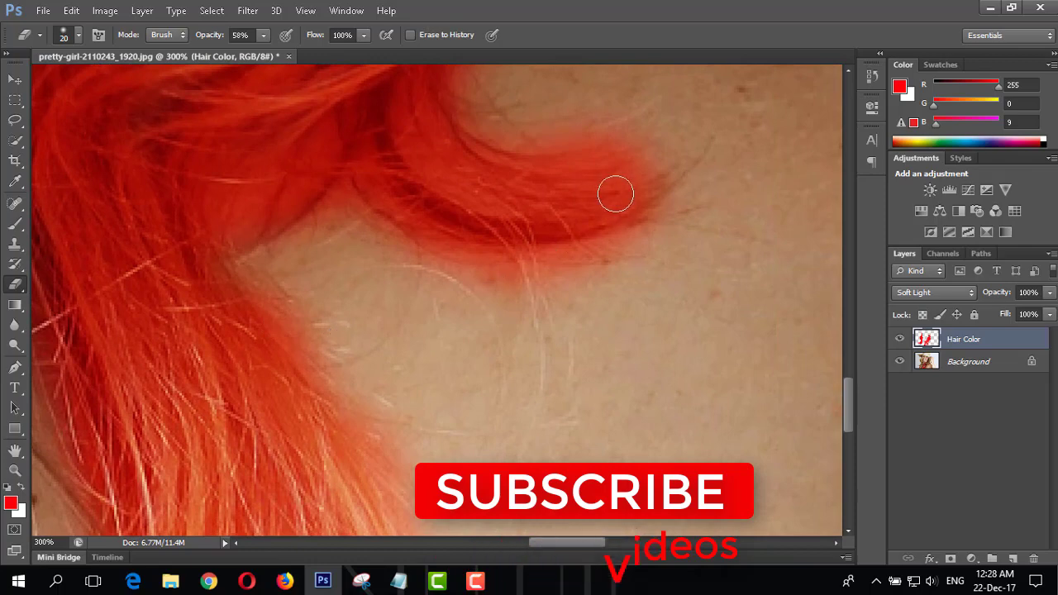
left_click_drag(510, 249, 544, 295)
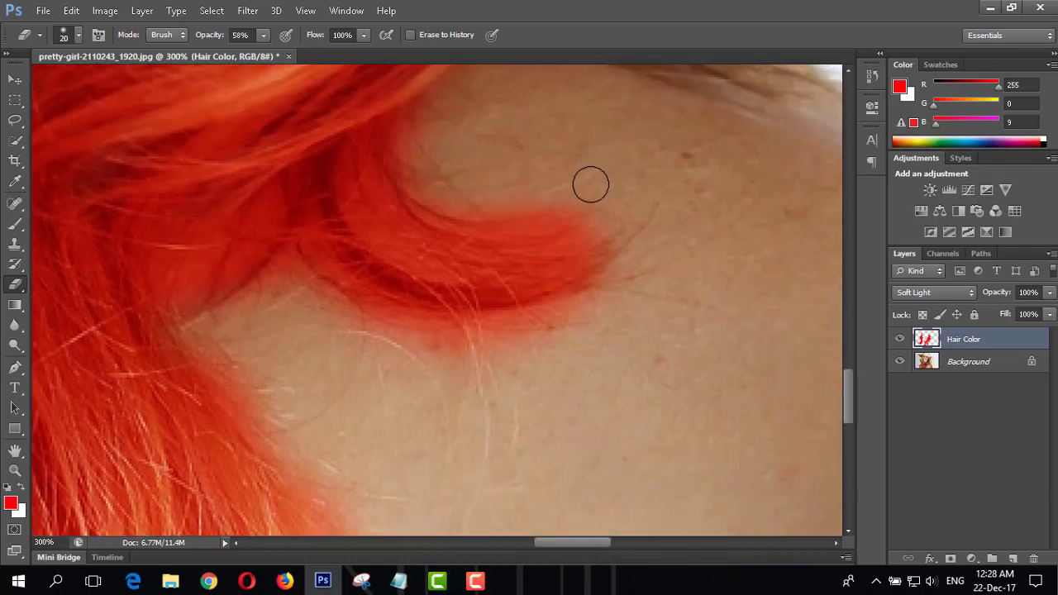
mouse_move(516, 314)
left_mouse_down()
mouse_move(342, 312)
mouse_move(467, 343)
mouse_move(707, 192)
left_mouse_up()
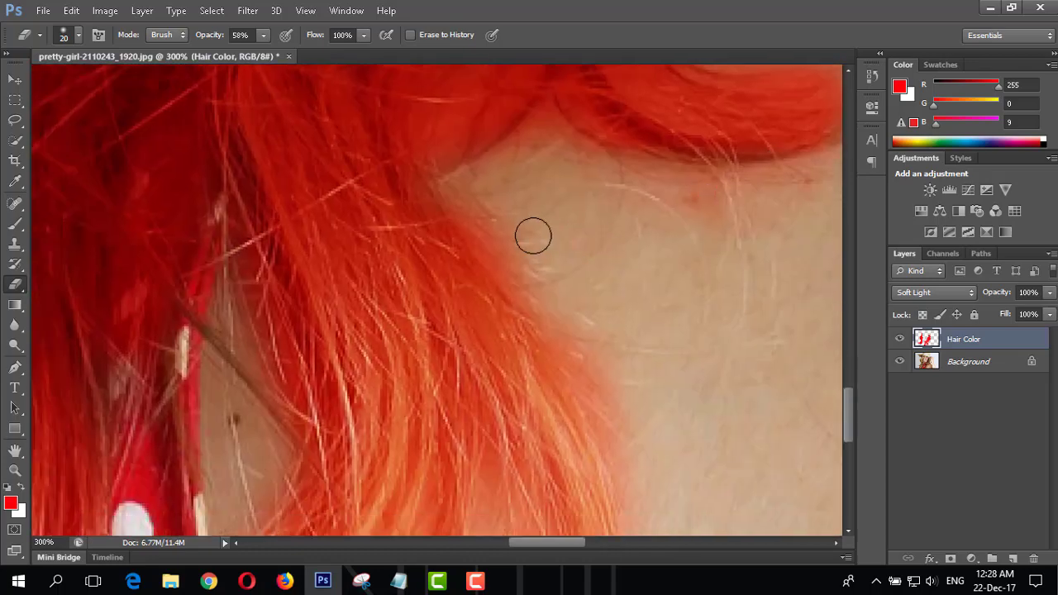
mouse_move(611, 421)
left_mouse_down()
mouse_move(614, 243)
mouse_move(581, 215)
mouse_move(583, 173)
mouse_move(615, 289)
left_mouse_up()
left_click_drag(623, 431, 644, 427)
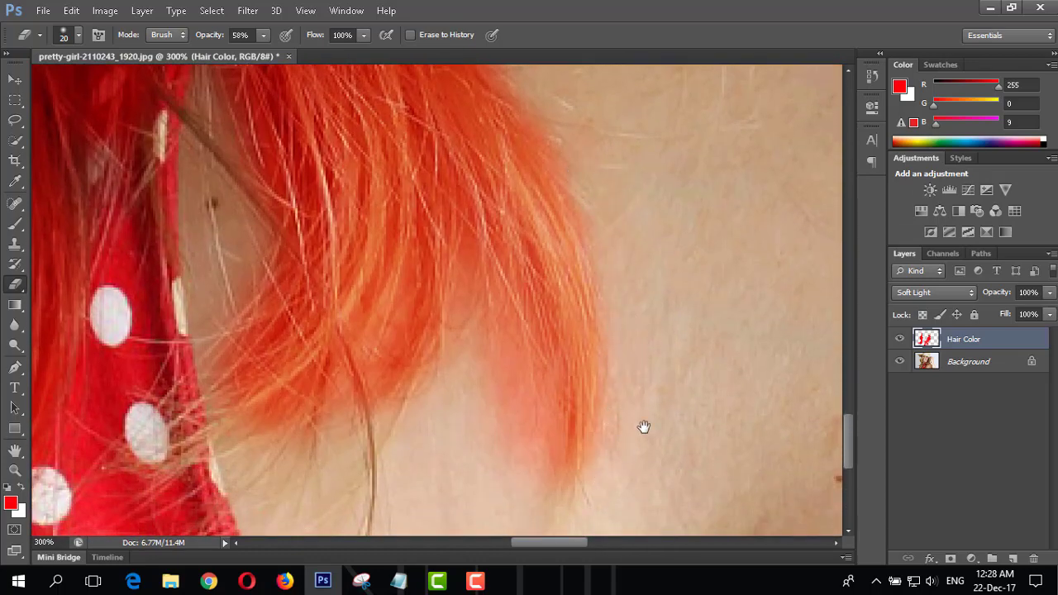
left_click_drag(502, 408, 518, 362)
mouse_move(510, 319)
left_mouse_down()
mouse_move(537, 366)
mouse_move(527, 335)
left_mouse_up()
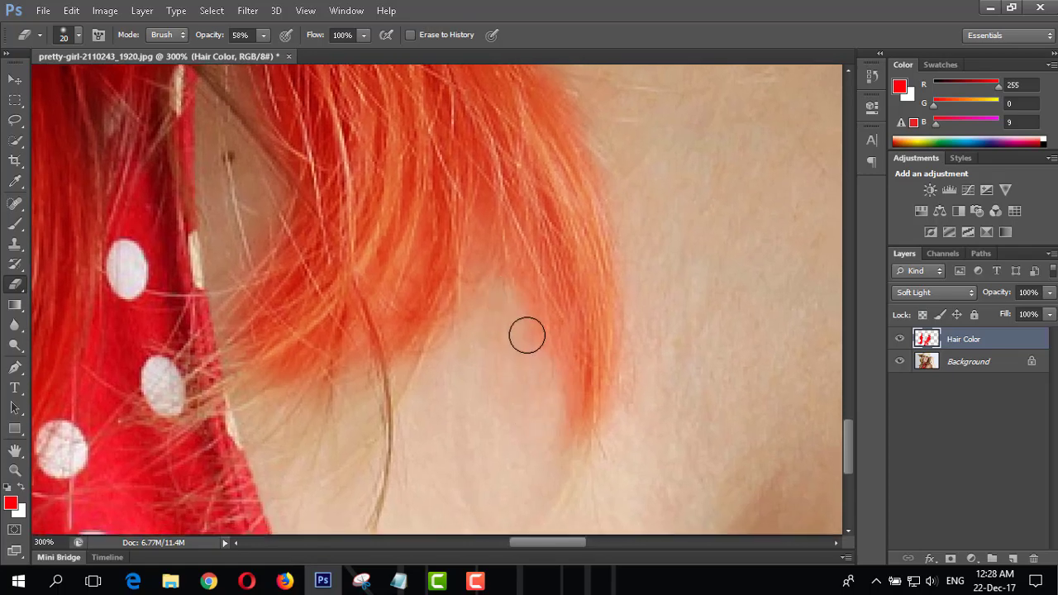
left_click_drag(512, 374, 545, 300)
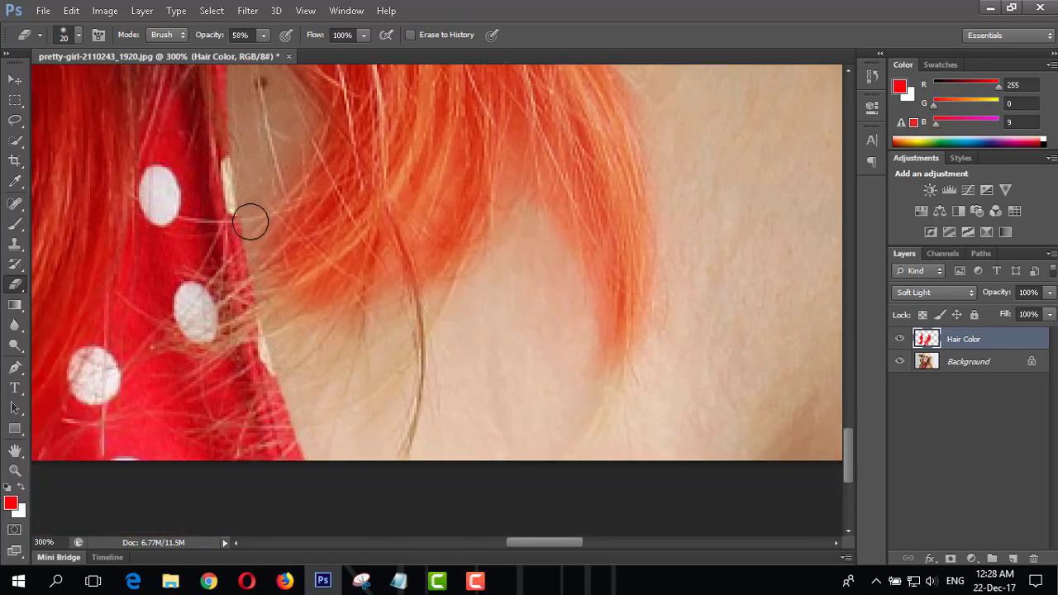
Step: Paint red over the strands along the neck and erase orange spill on the skin
left_click(14, 223)
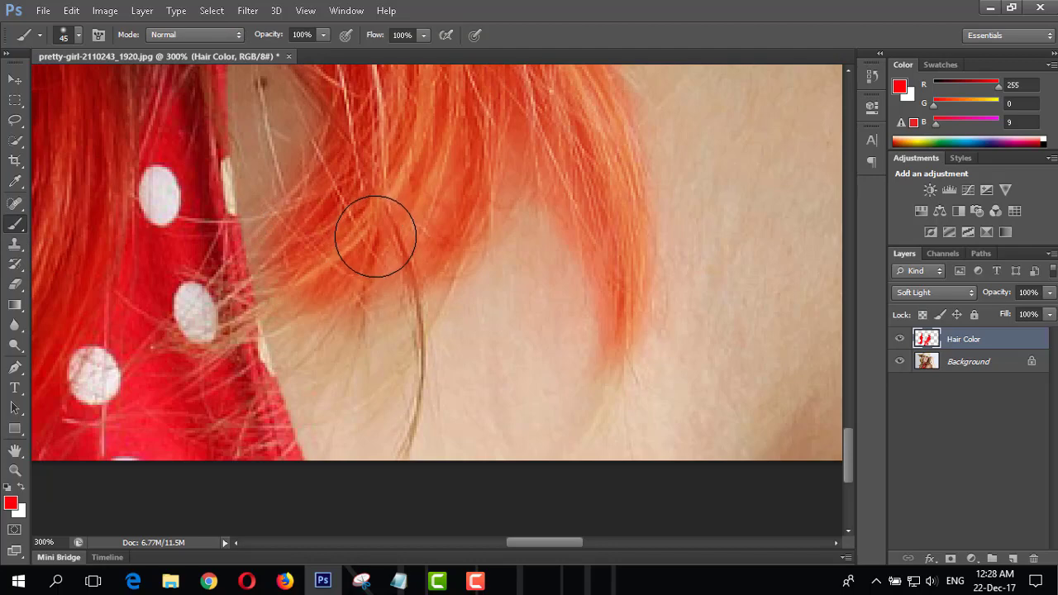
left_click_drag(248, 307, 273, 289)
mouse_move(281, 219)
left_mouse_down()
mouse_move(267, 288)
mouse_move(314, 344)
mouse_move(392, 361)
mouse_move(283, 373)
left_mouse_up()
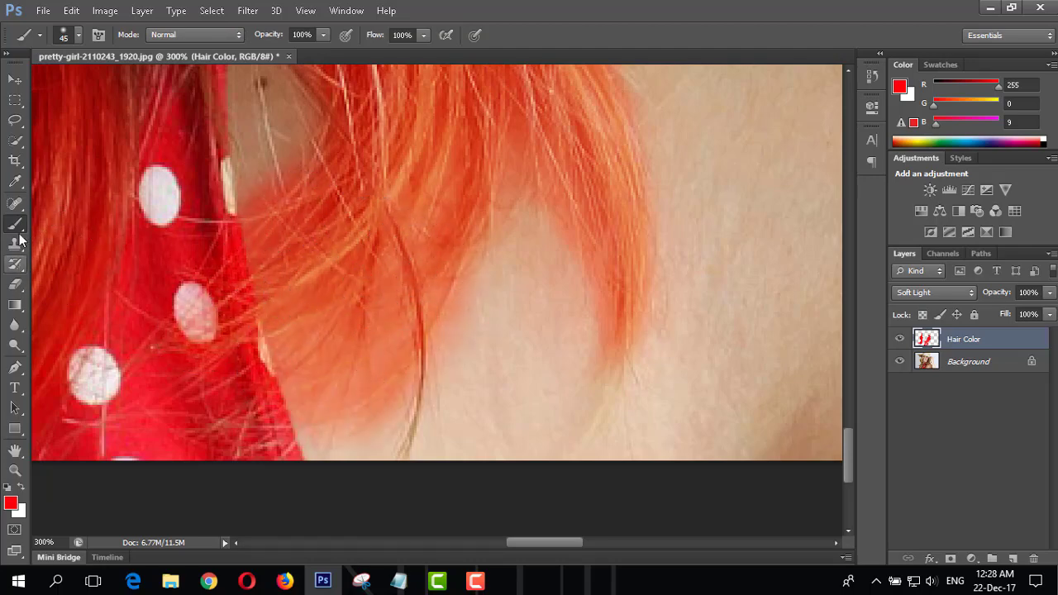
left_click(15, 284)
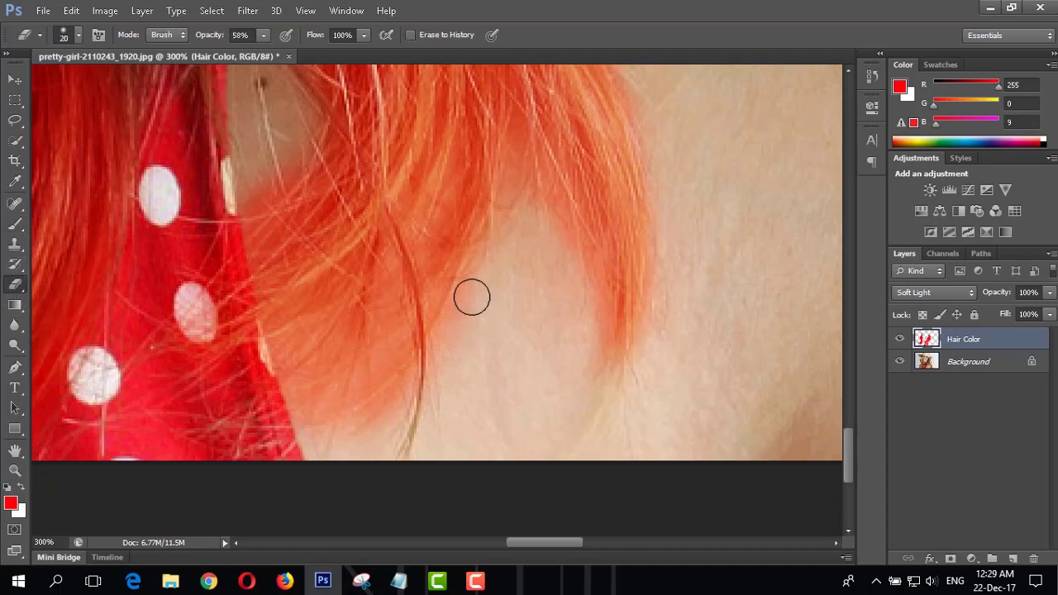
mouse_move(470, 294)
left_mouse_down()
mouse_move(458, 363)
mouse_move(404, 340)
mouse_move(385, 422)
mouse_move(334, 399)
mouse_move(342, 382)
mouse_move(405, 383)
mouse_move(480, 295)
left_mouse_up()
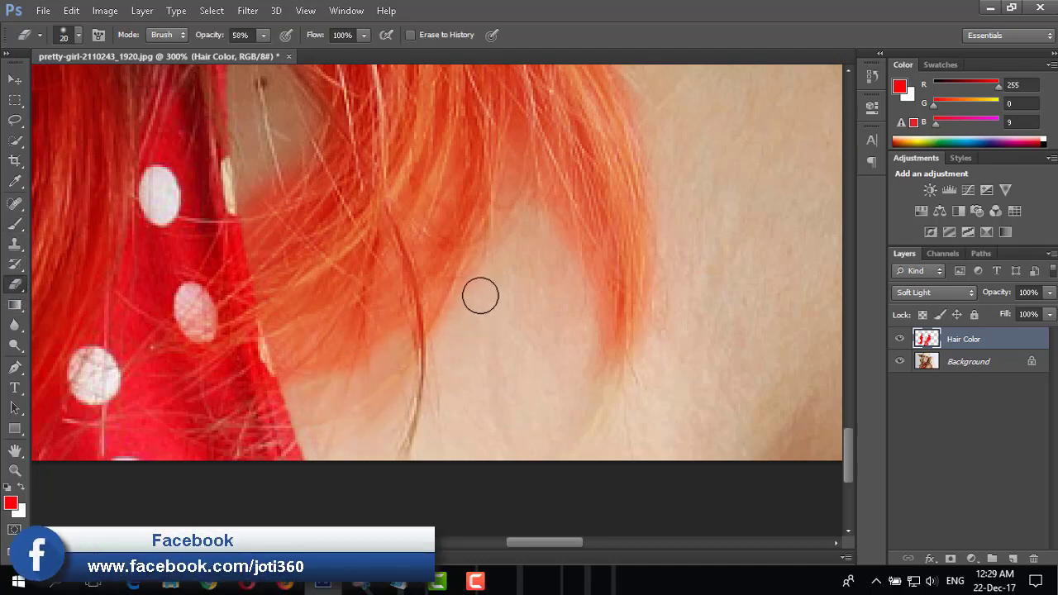
mouse_move(661, 393)
left_mouse_down()
mouse_move(477, 333)
mouse_move(435, 373)
mouse_move(419, 408)
left_mouse_up()
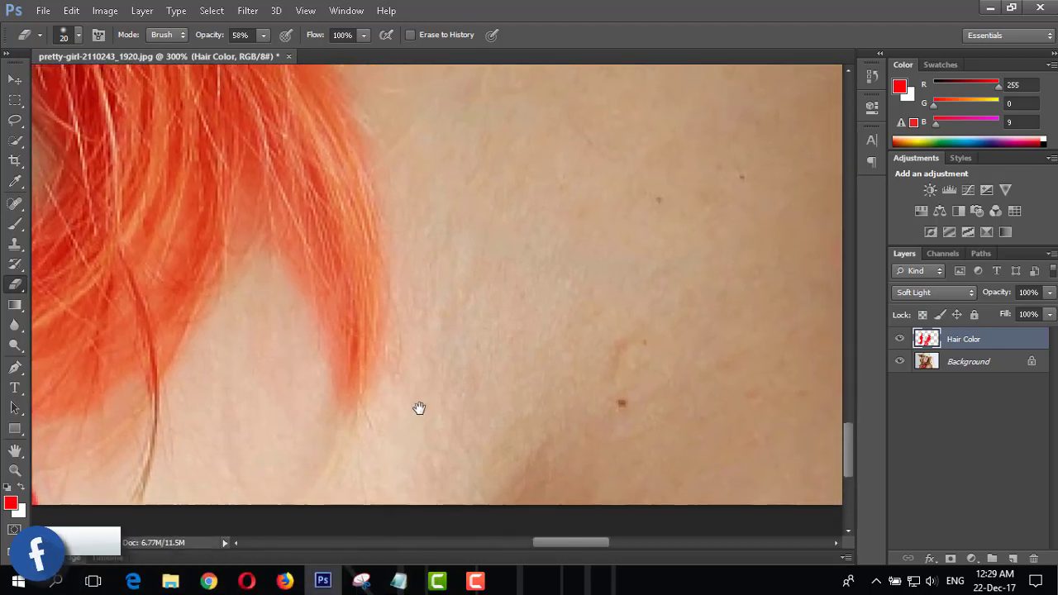
Step: Paint red over the thin strand and orange strands on the polka-dot collar at brush size 45
left_click(16, 224)
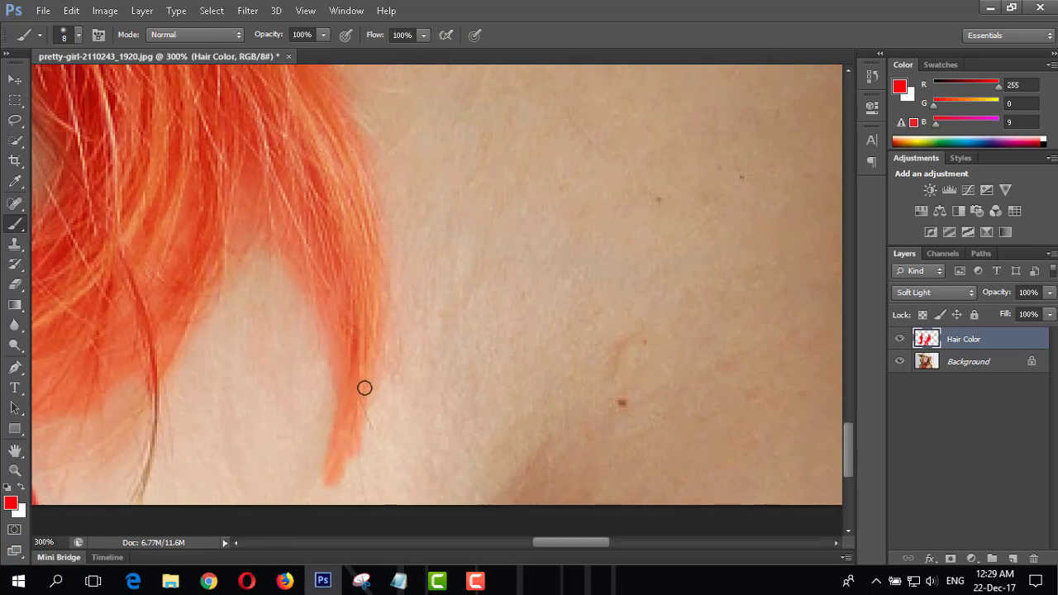
mouse_move(192, 400)
left_mouse_down()
mouse_move(339, 330)
mouse_move(323, 312)
mouse_move(297, 407)
left_mouse_up()
left_click_drag(302, 315, 248, 372)
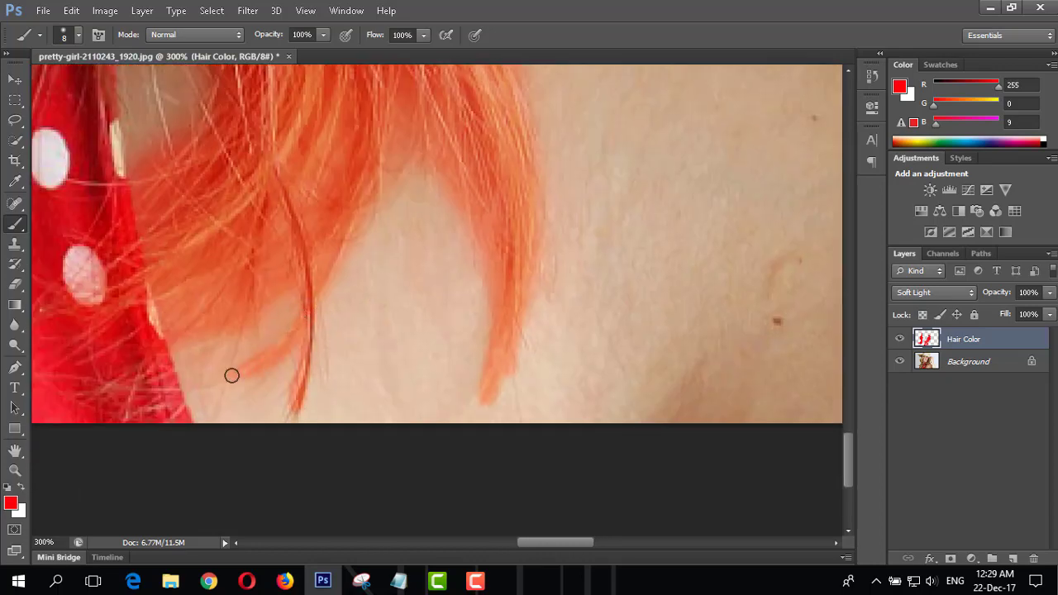
scroll(255, 347, "left", 5)
scroll(472, 331, "left", 2)
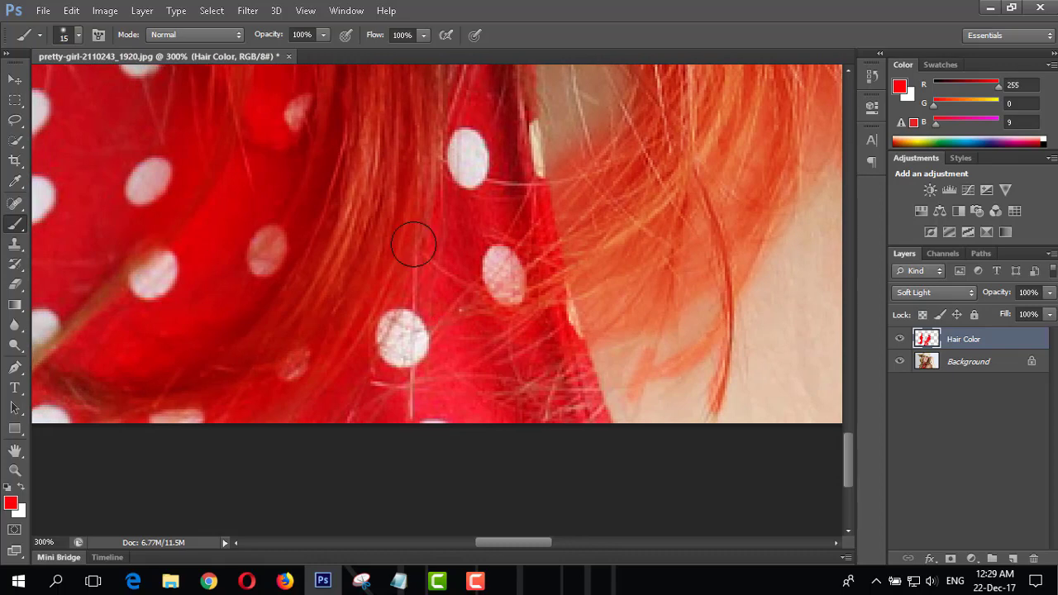
key("bracketright")
key("bracketright")
key("bracketright")
mouse_move(401, 347)
left_mouse_down()
mouse_move(502, 284)
mouse_move(538, 371)
mouse_move(466, 357)
left_mouse_up()
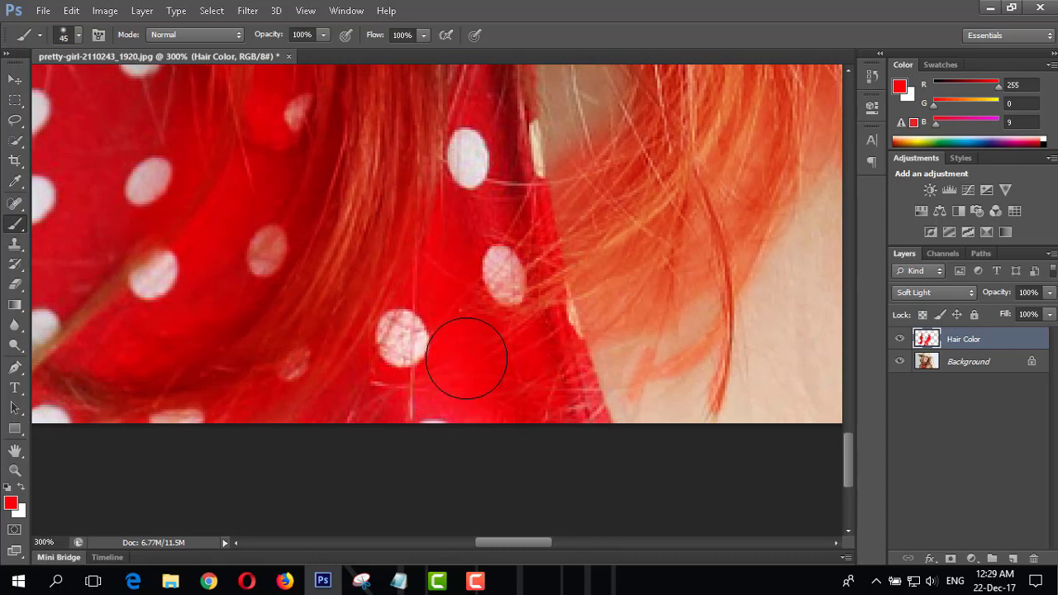
left_click_drag(262, 347, 583, 358)
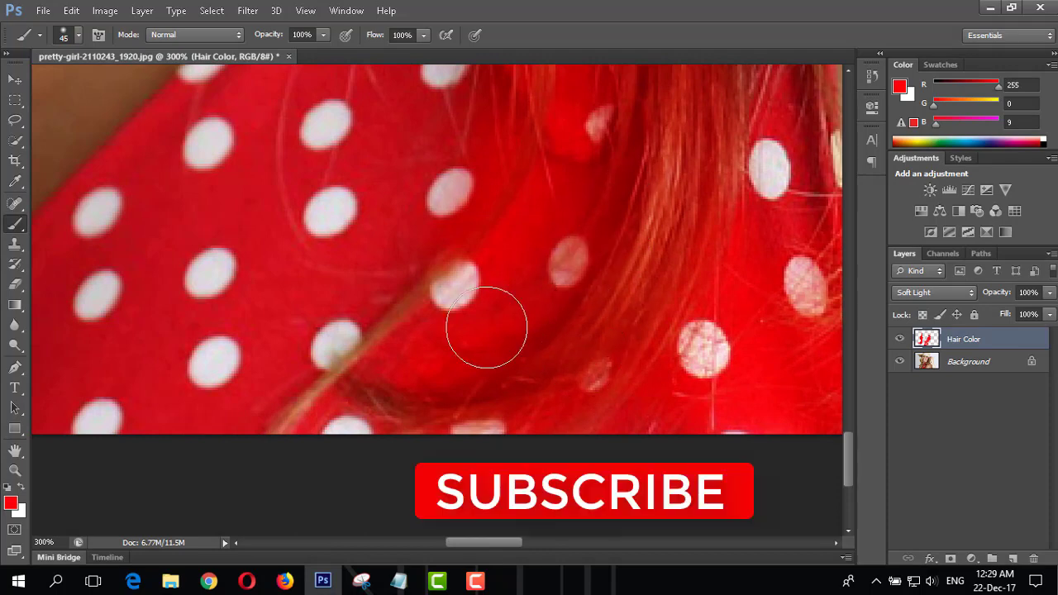
Step: Zoom out to 50% to view the whole portrait
scroll(546, 331, "up", 3)
scroll(612, 257, "up", 3)
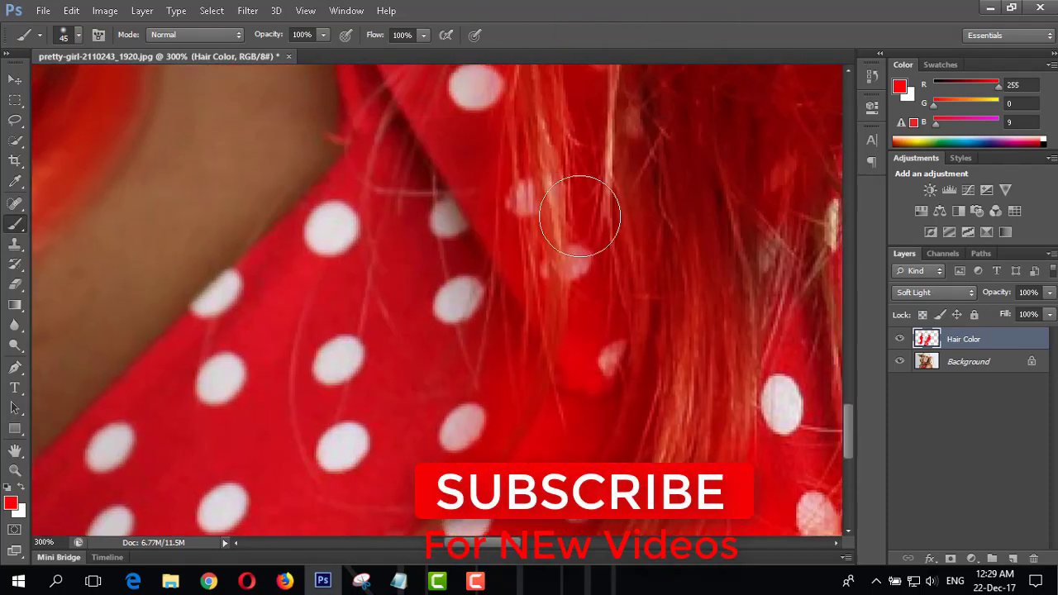
scroll(604, 248, "up", 3)
scroll(567, 161, "up", 2)
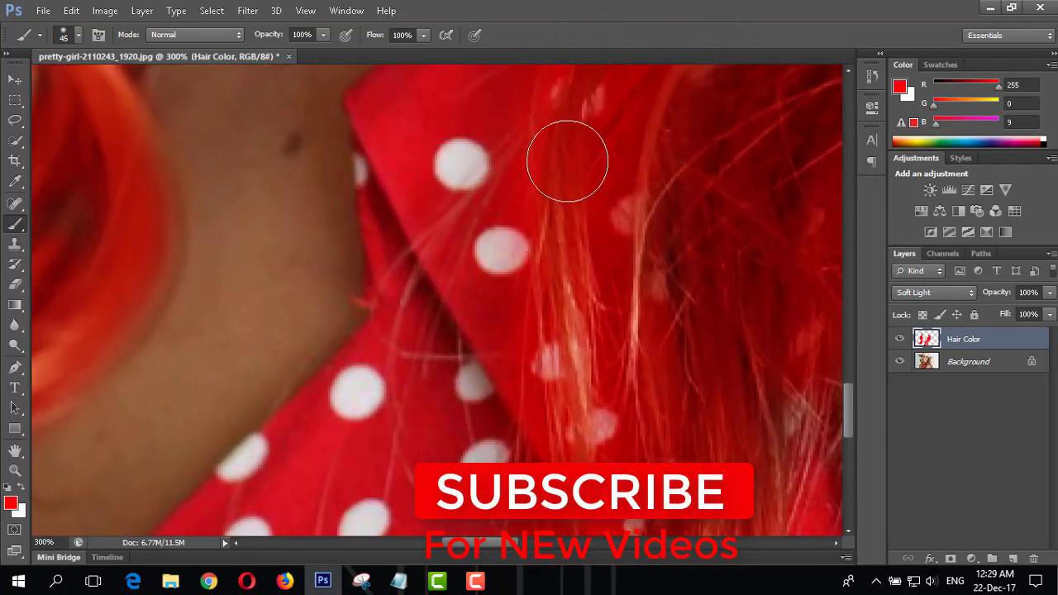
mouse_move(615, 289)
left_mouse_down()
mouse_move(675, 191)
mouse_move(607, 174)
mouse_move(653, 180)
left_mouse_up()
key("ctrl+minus")
key("ctrl+minus")
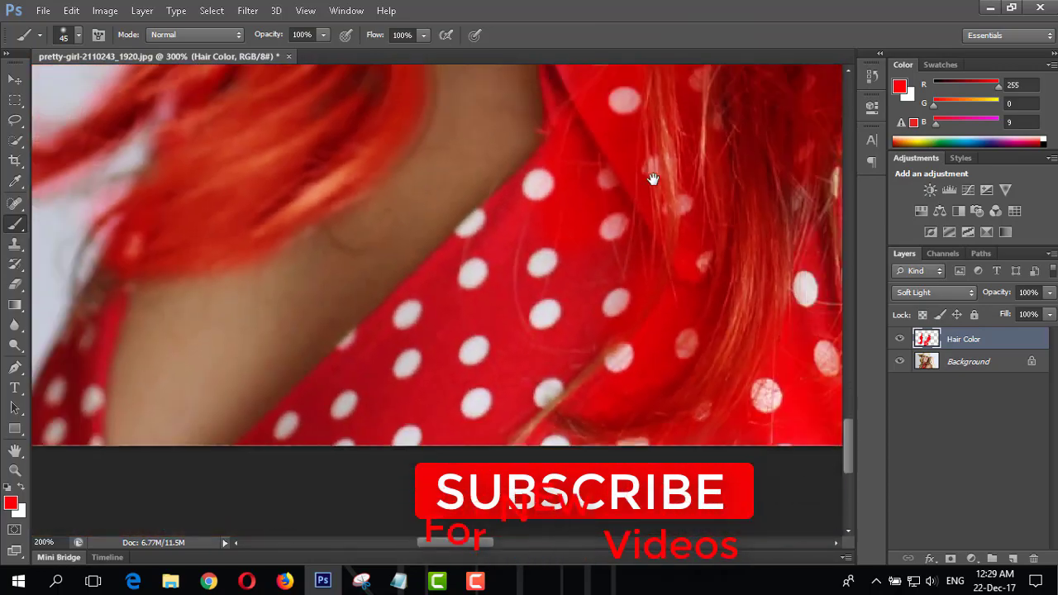
key("ctrl+minus")
key("ctrl+minus")
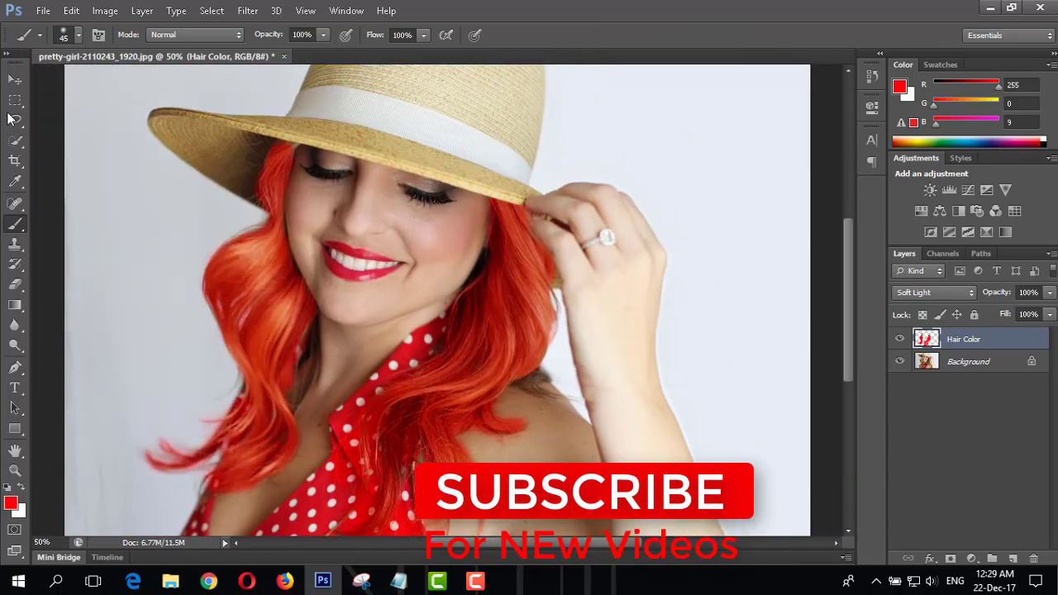
left_click(14, 79)
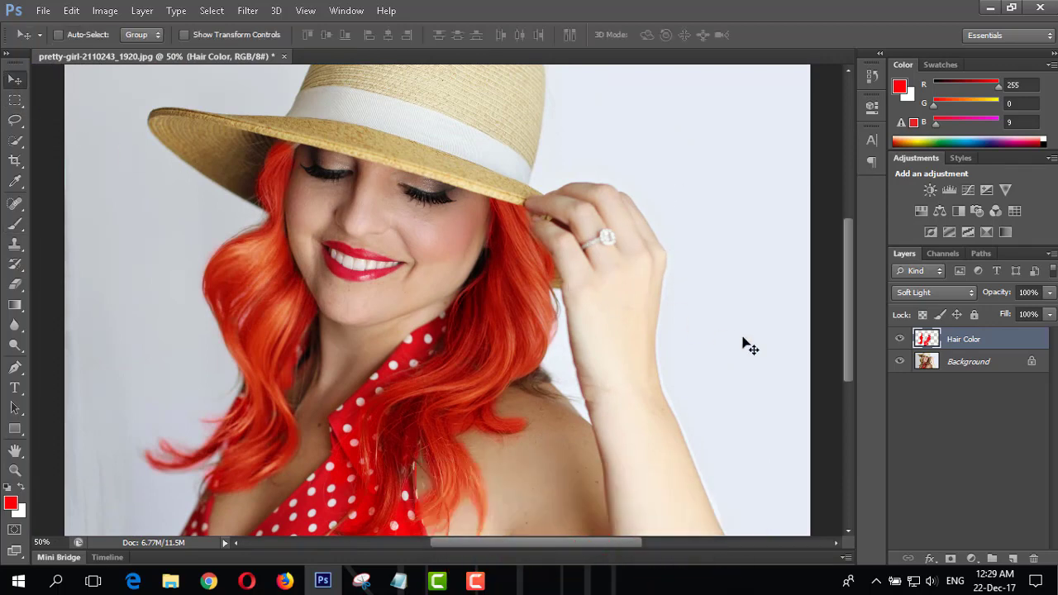
left_click(904, 344)
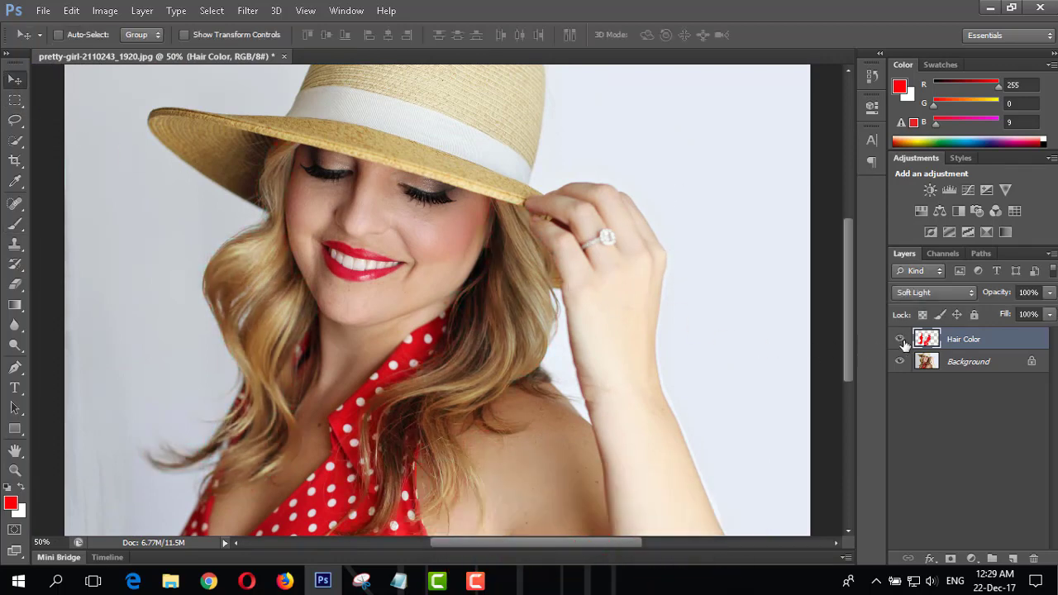
left_click(904, 344)
left_click(904, 343)
left_click(900, 339)
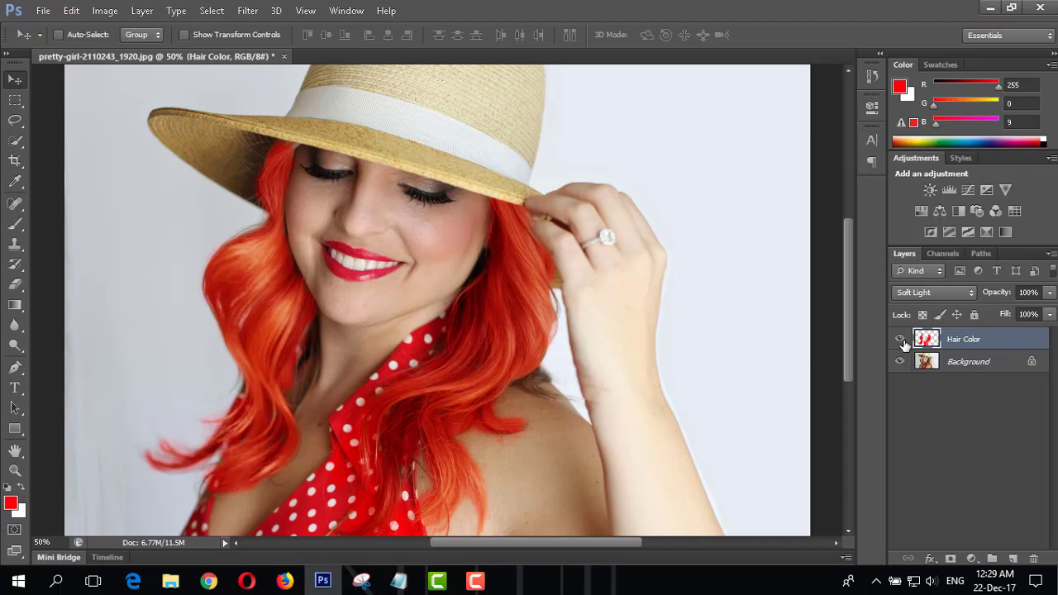